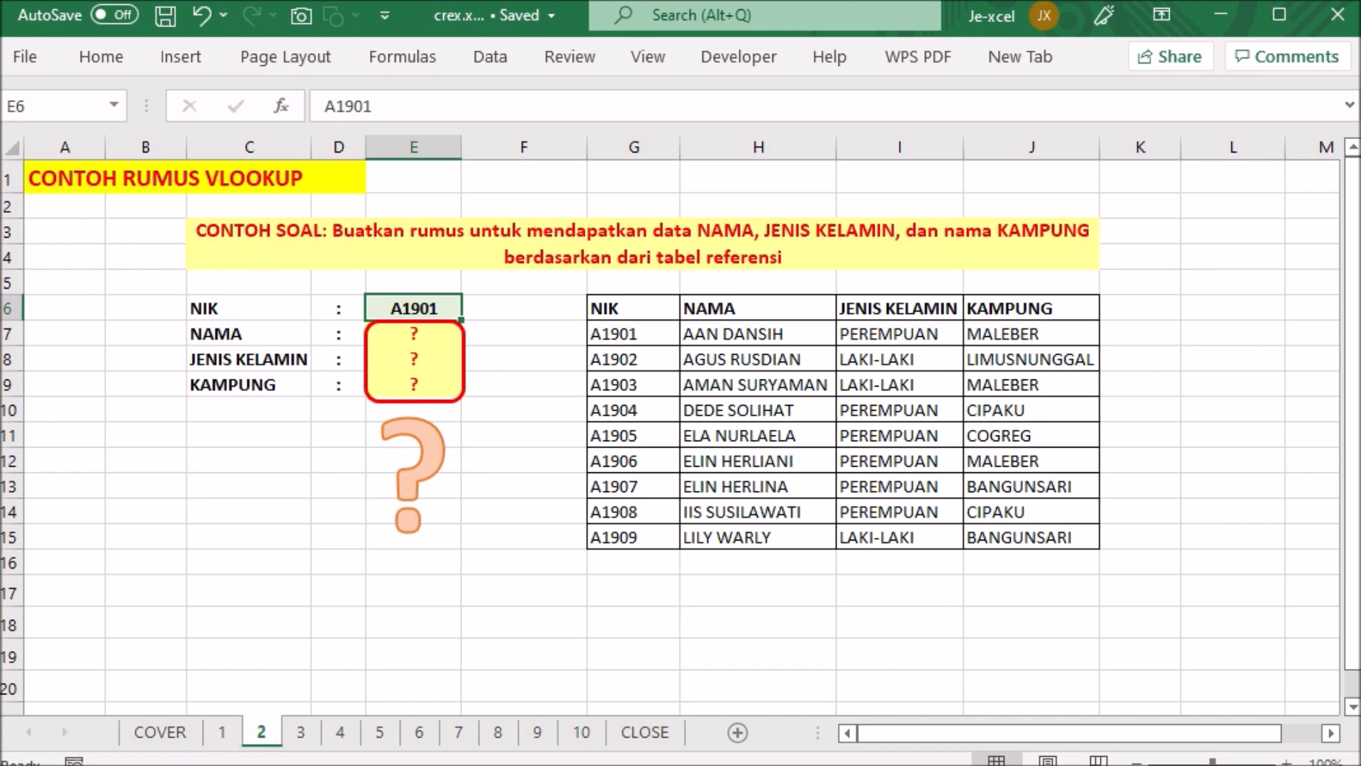
- Review the VLOOKUP syntax and the explanations of its arguments on sheets 3 through 7
key("ctrl+Page_Down")
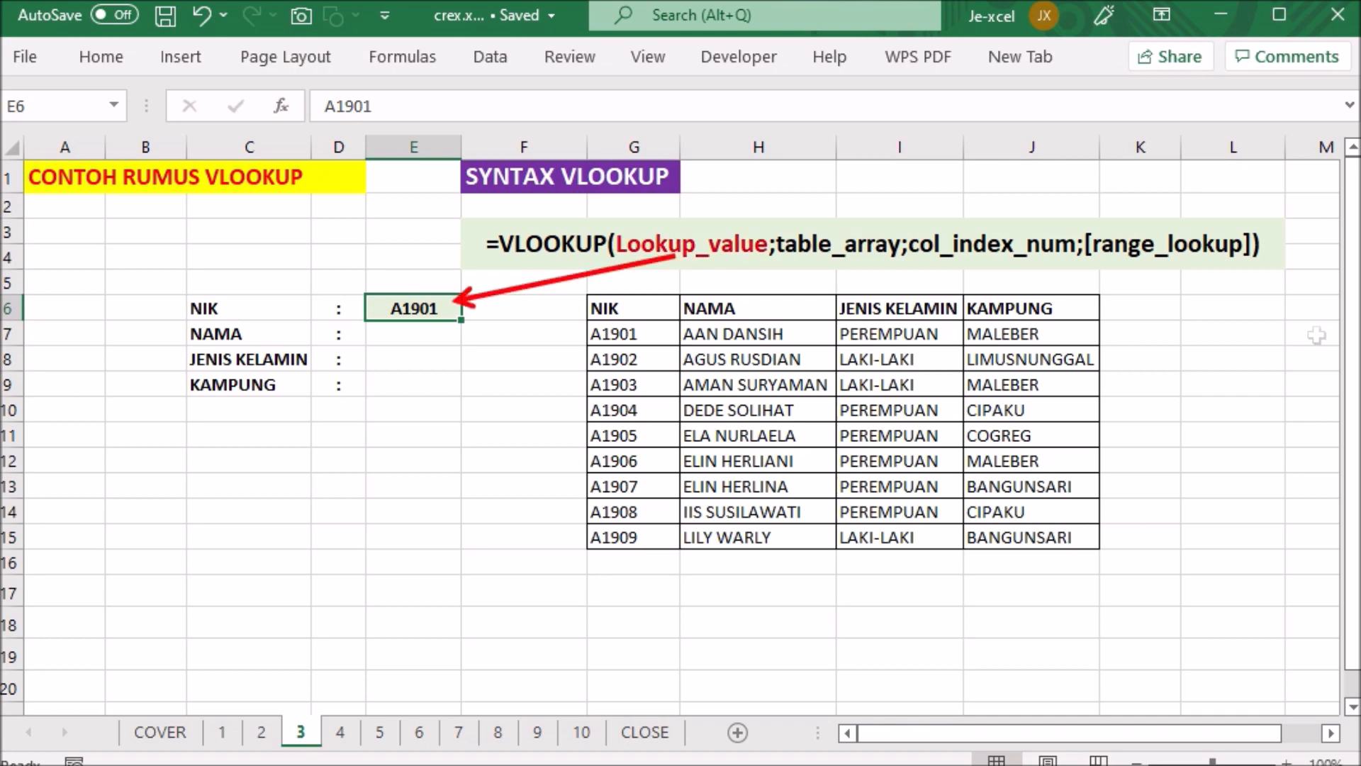
key("ctrl+Page_Down")
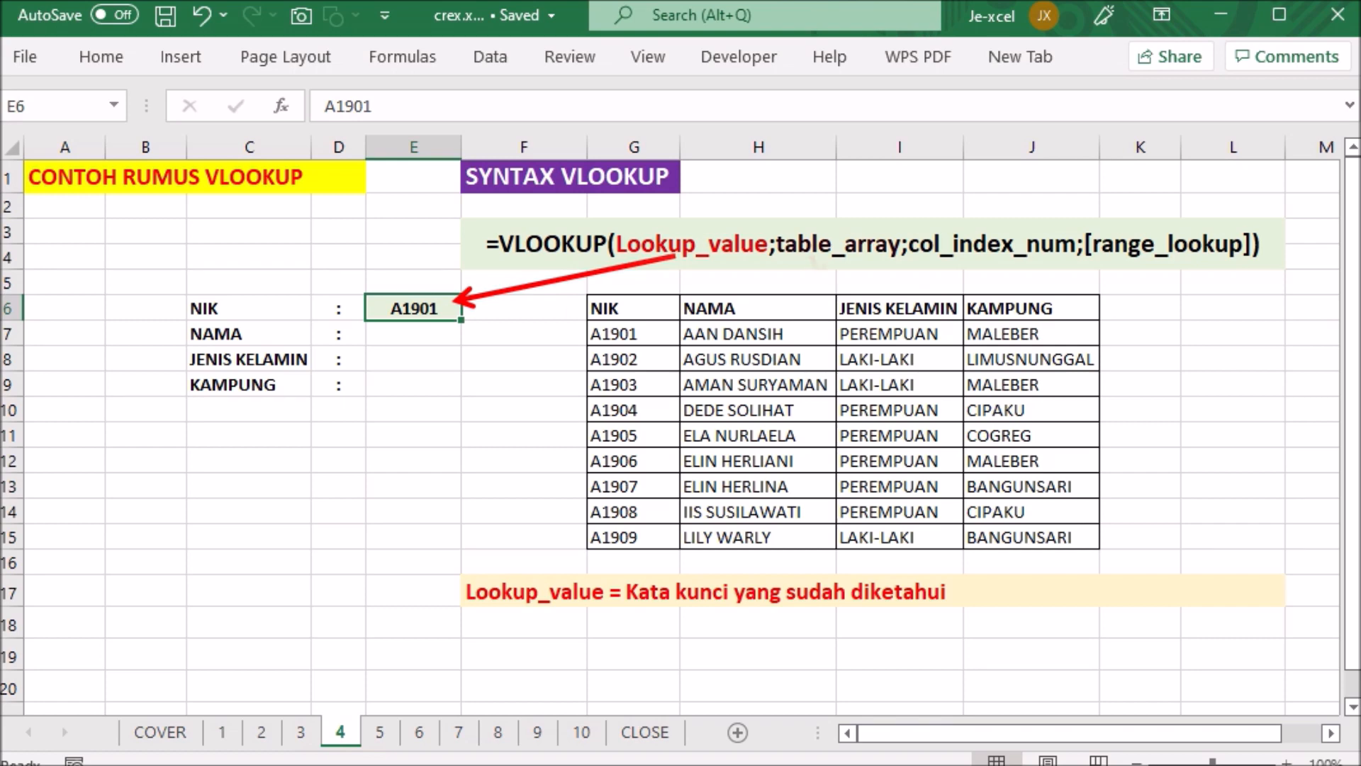
key("ctrl+Page_Down")
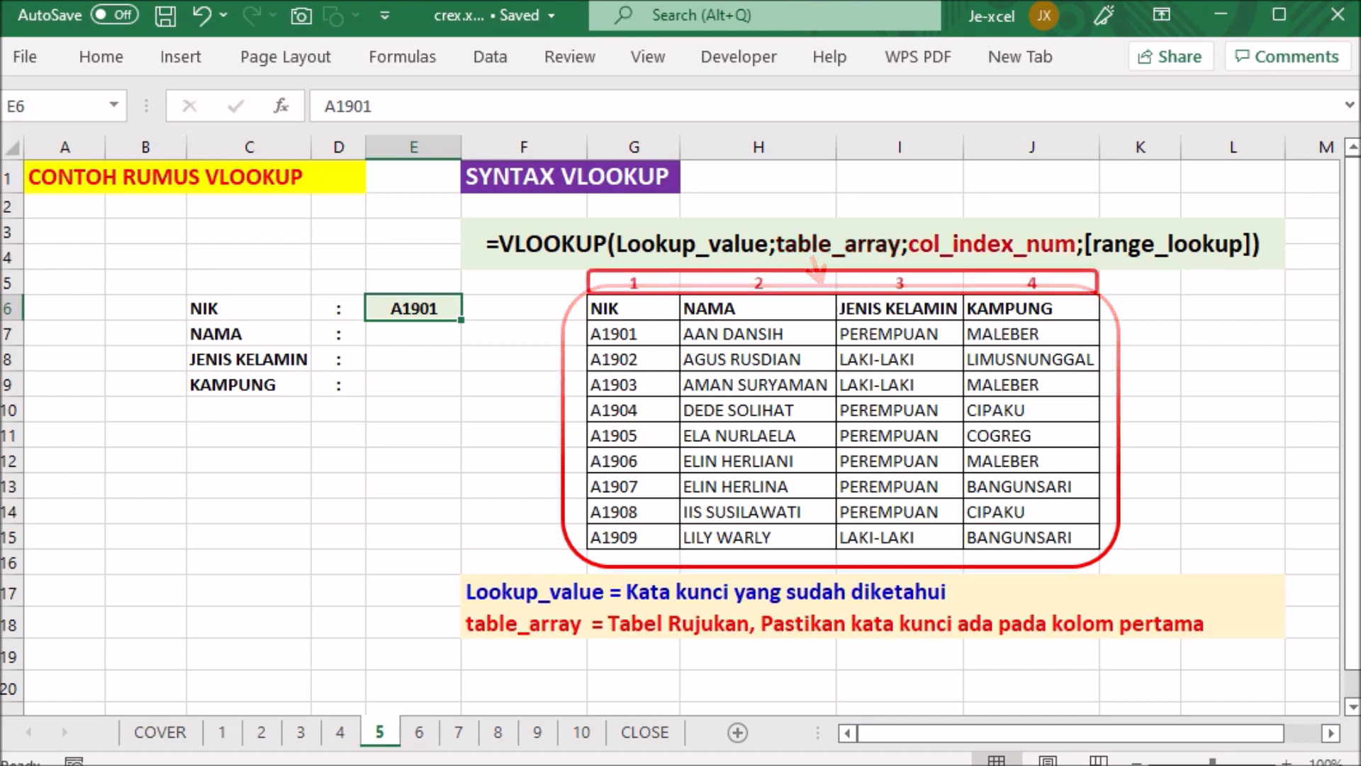
left_click(421, 737)
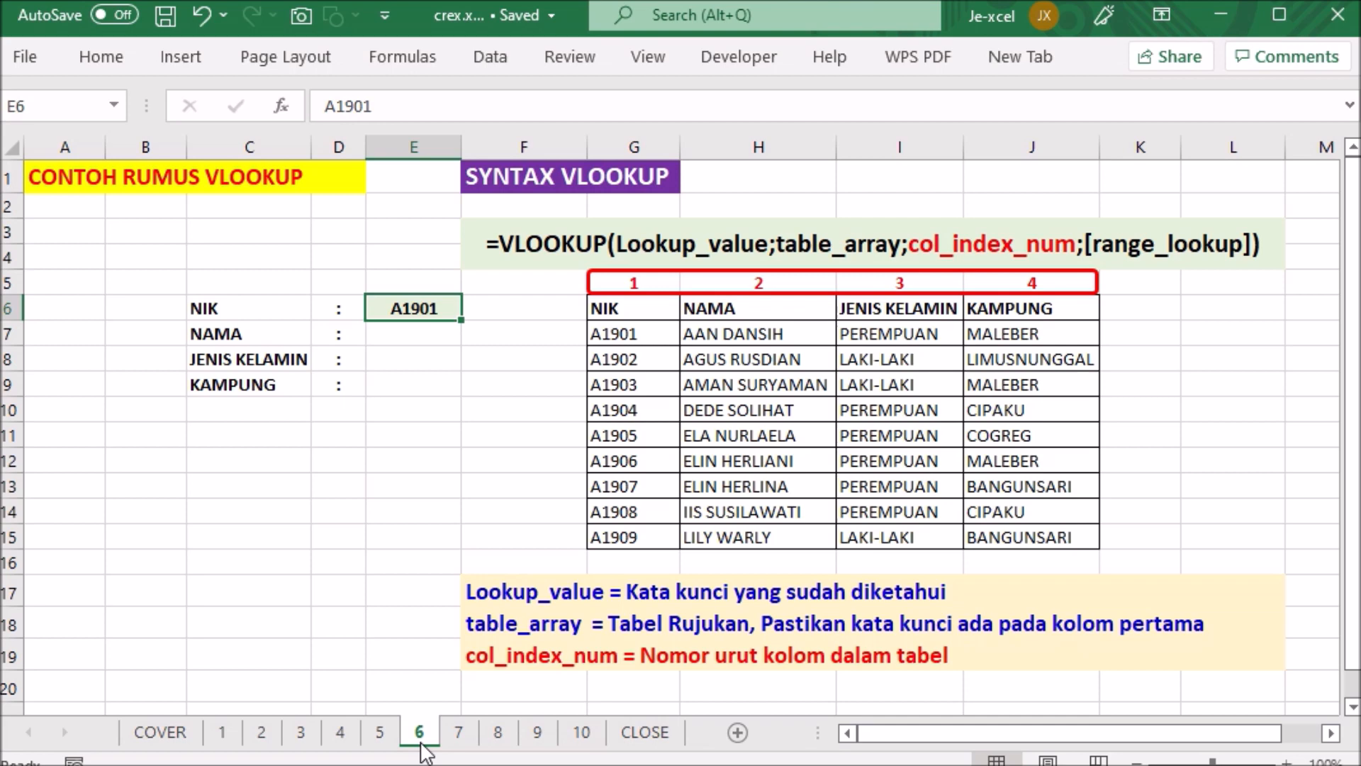
left_click(459, 733)
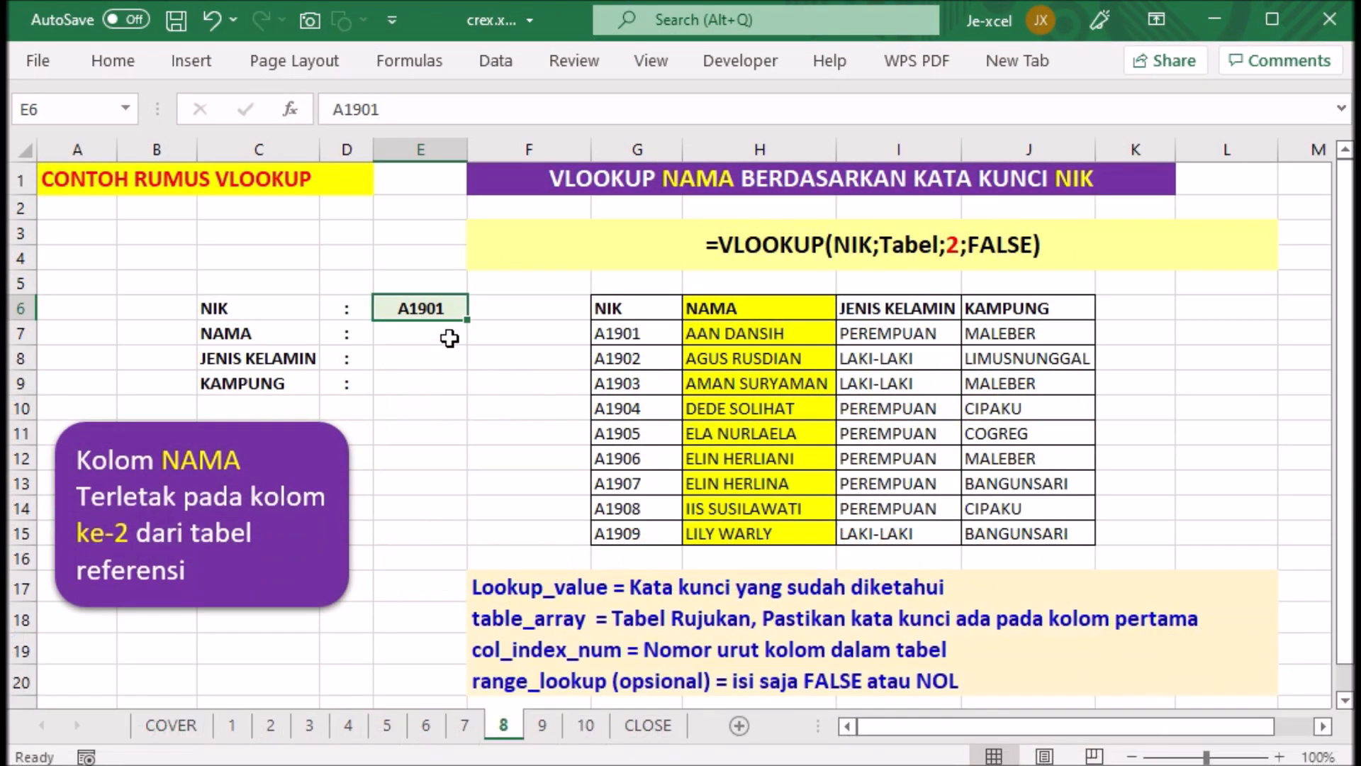
- Enter =VLOOKUP(E6;G6:J15;2;FALSE) in cell E7 of sheet 8 to look up the NAMA for the NIK
left_click(450, 337)
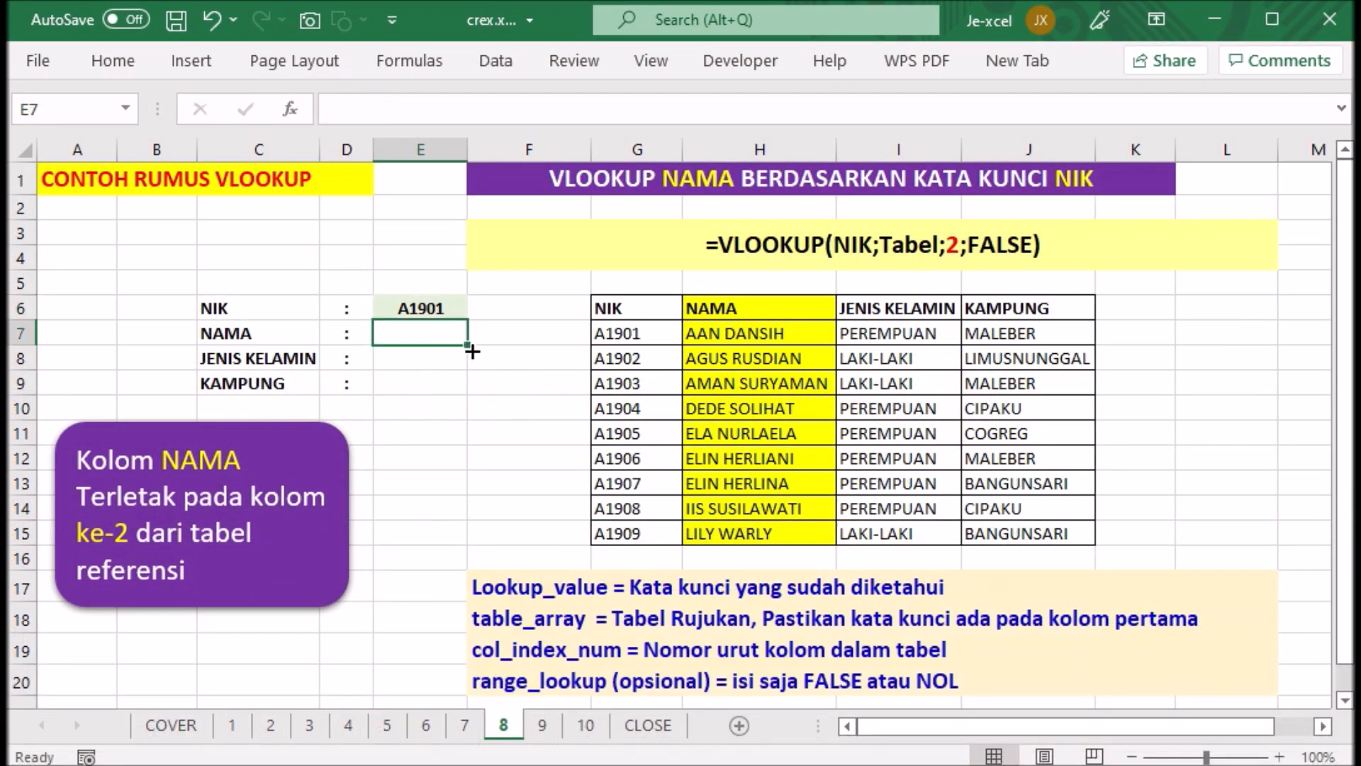
type("=VLOO")
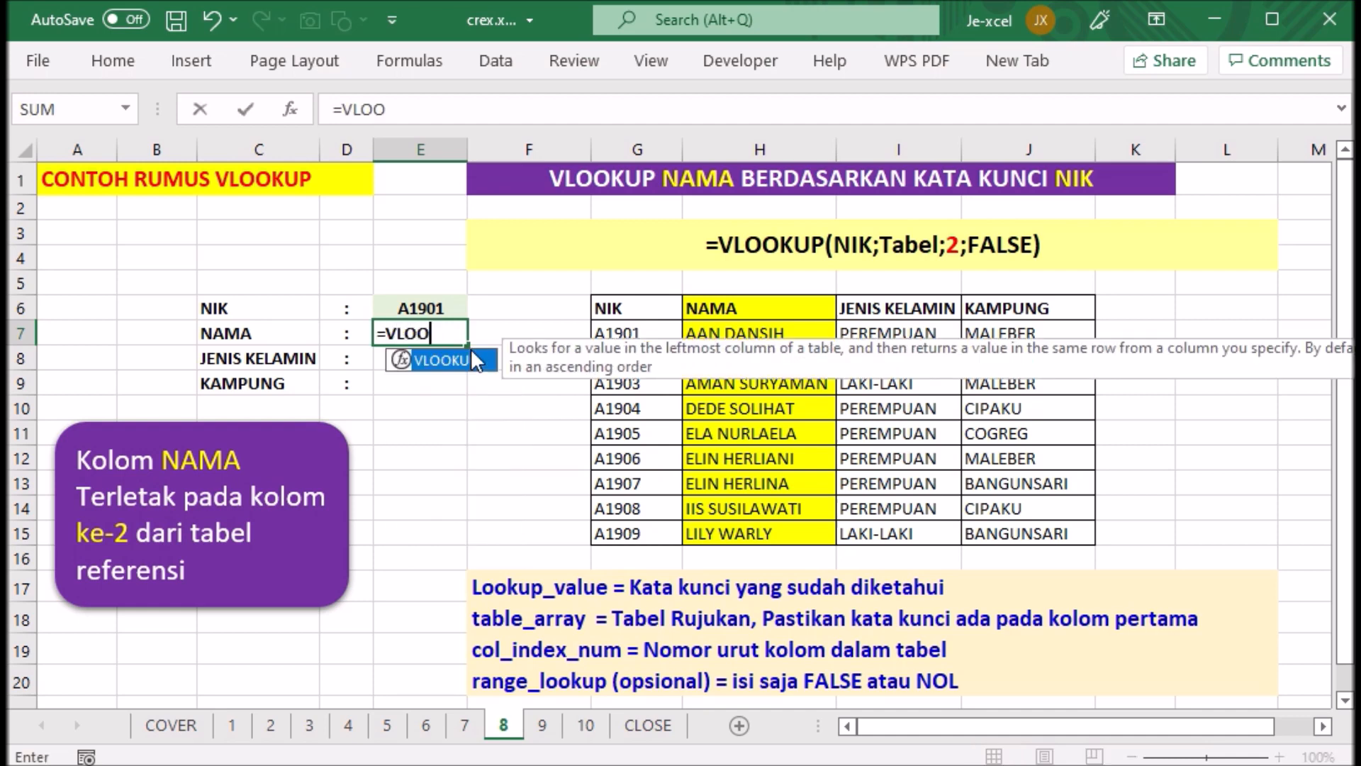
type("KUP(")
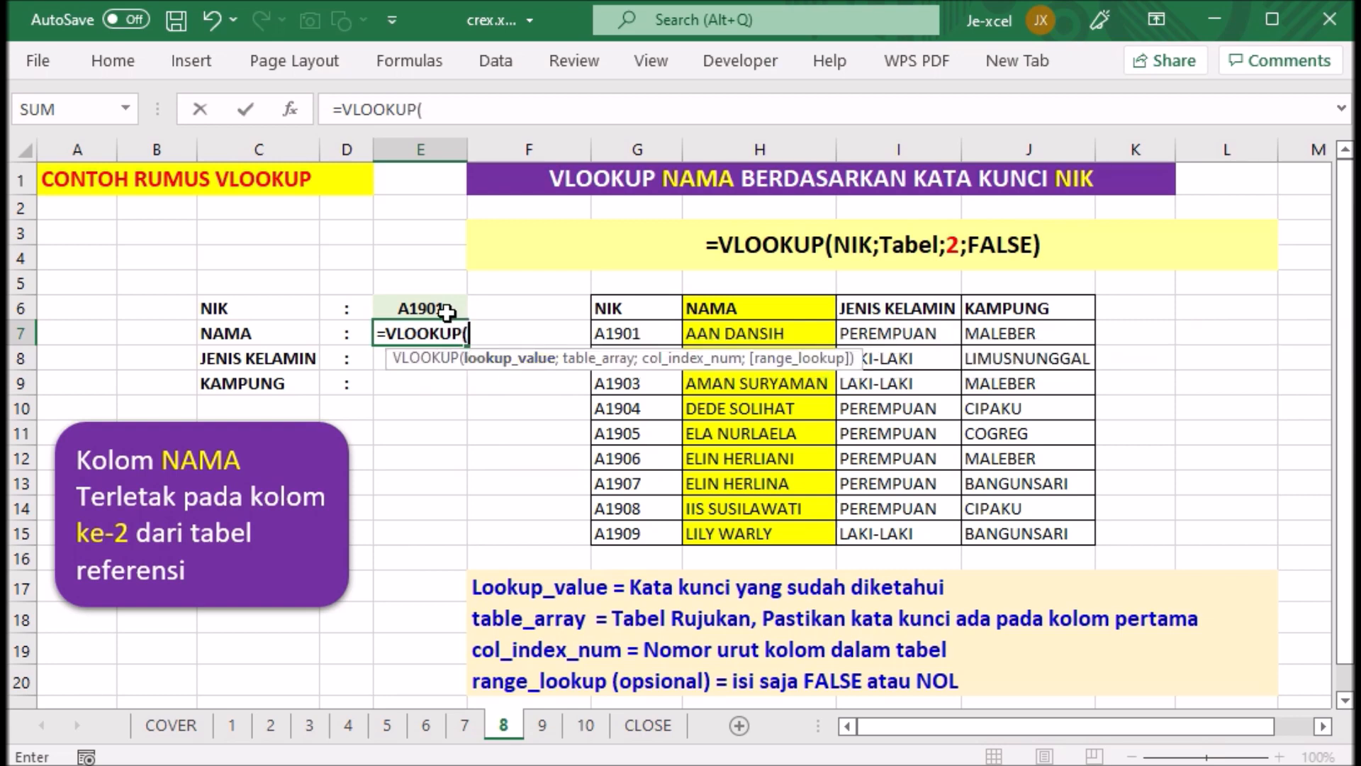
left_click(445, 308)
type(";")
left_click_drag(606, 308, 910, 493)
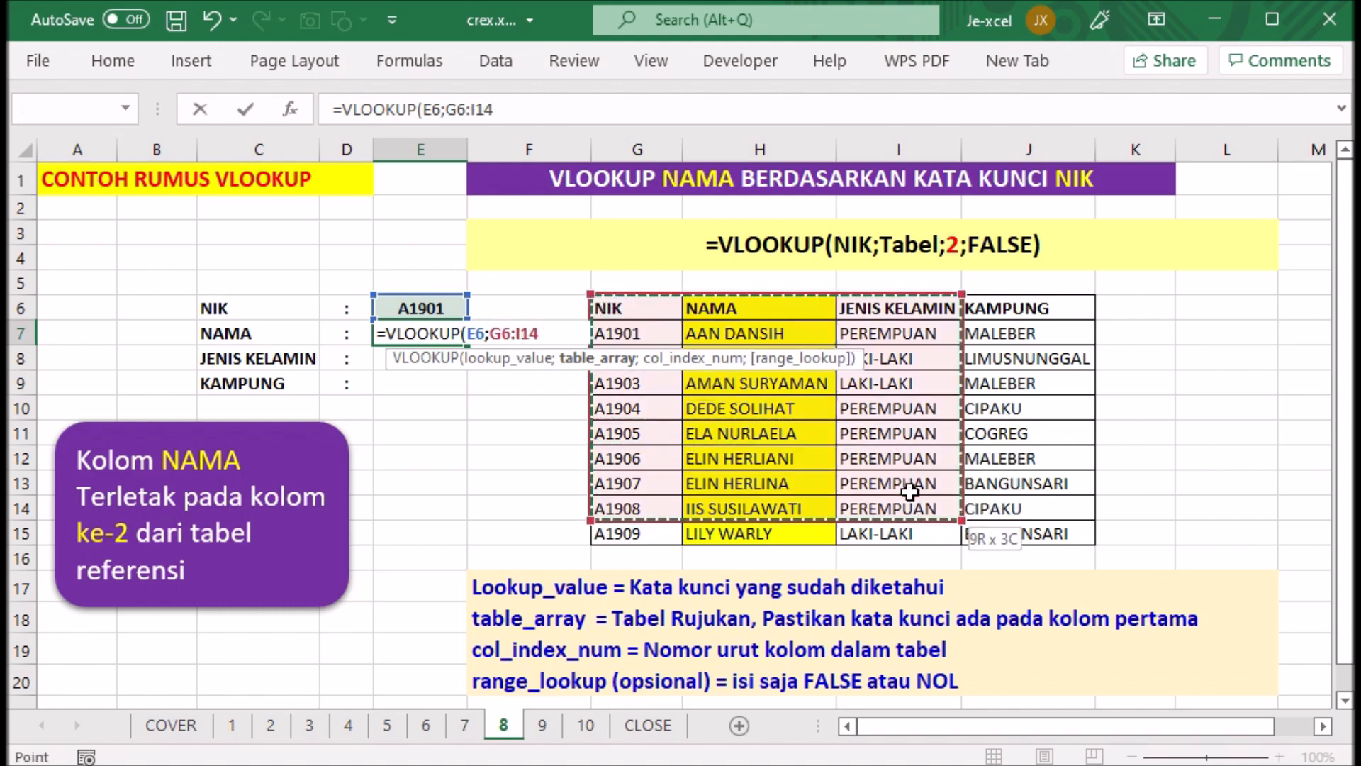
key("shift+Down")
key("shift+Right")
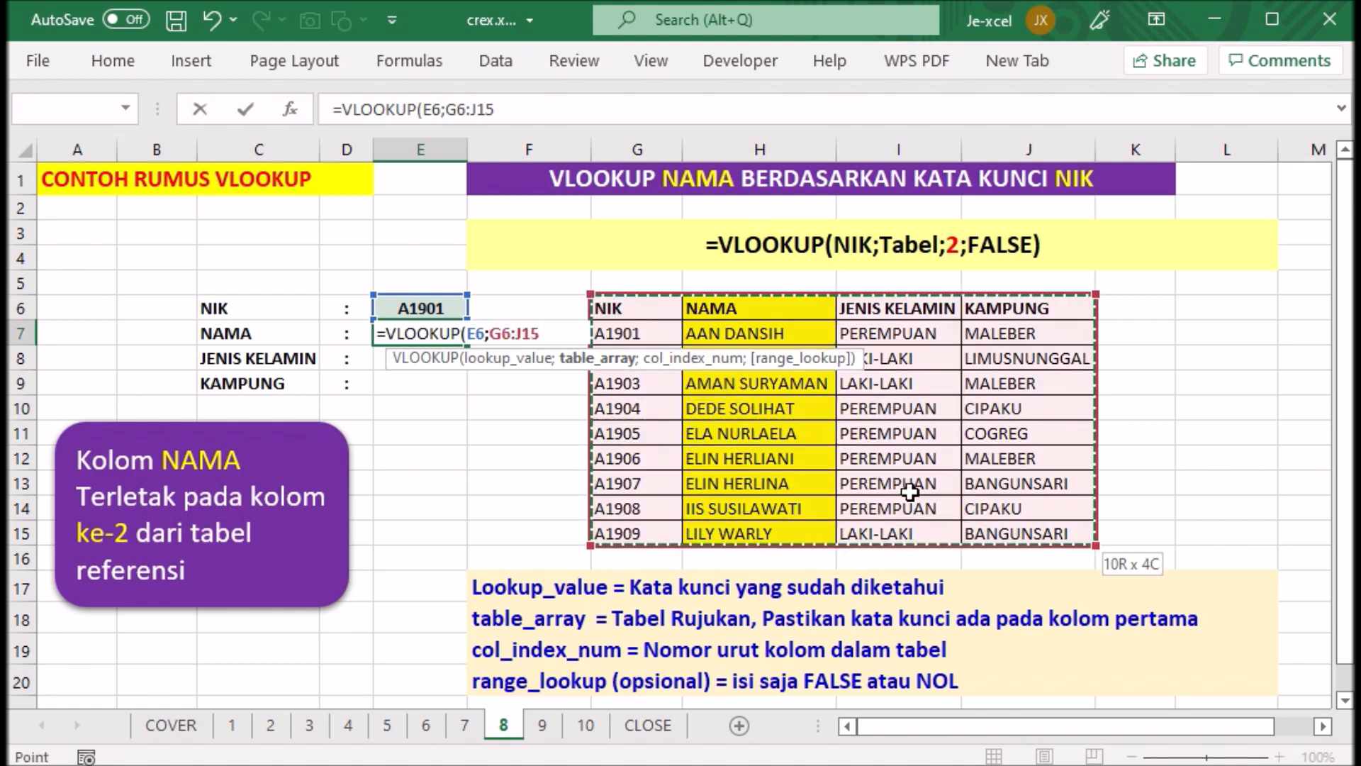
type(";2;")
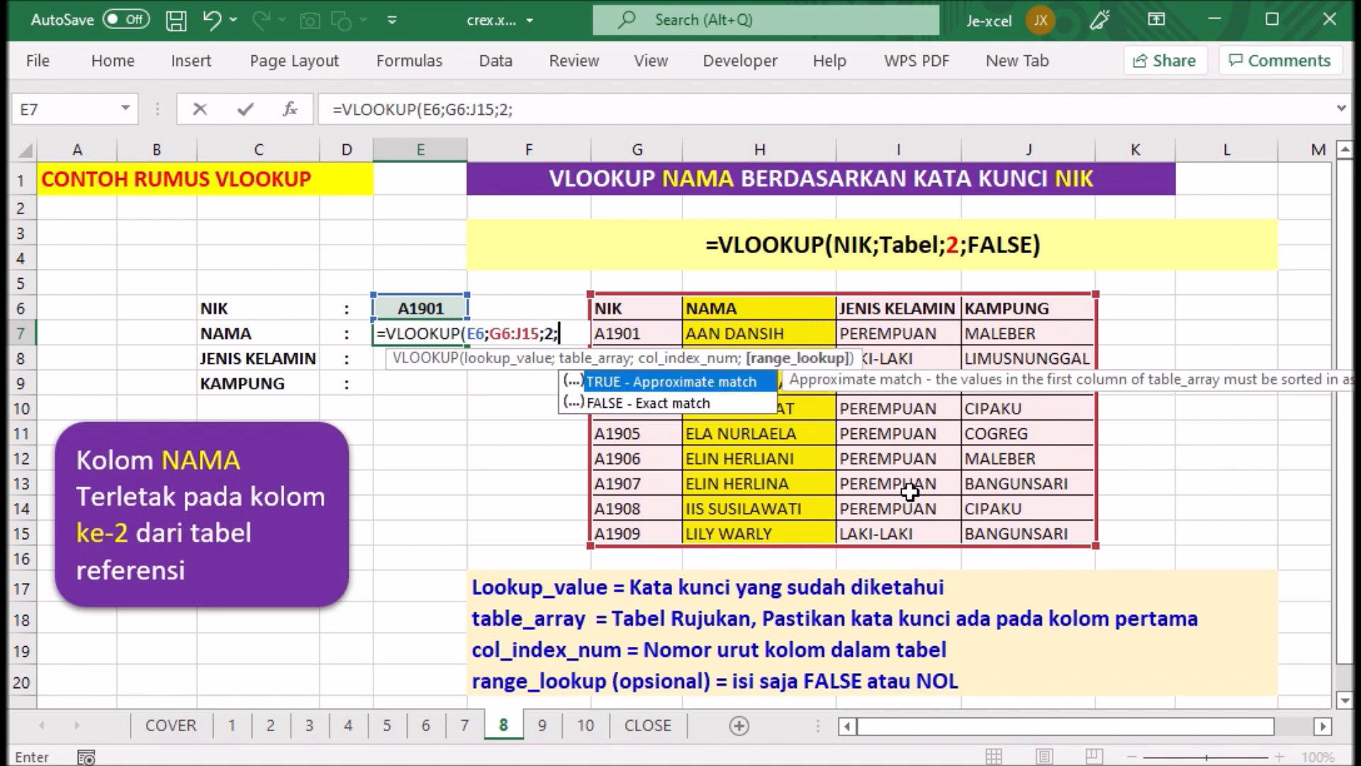
type("FALSE)")
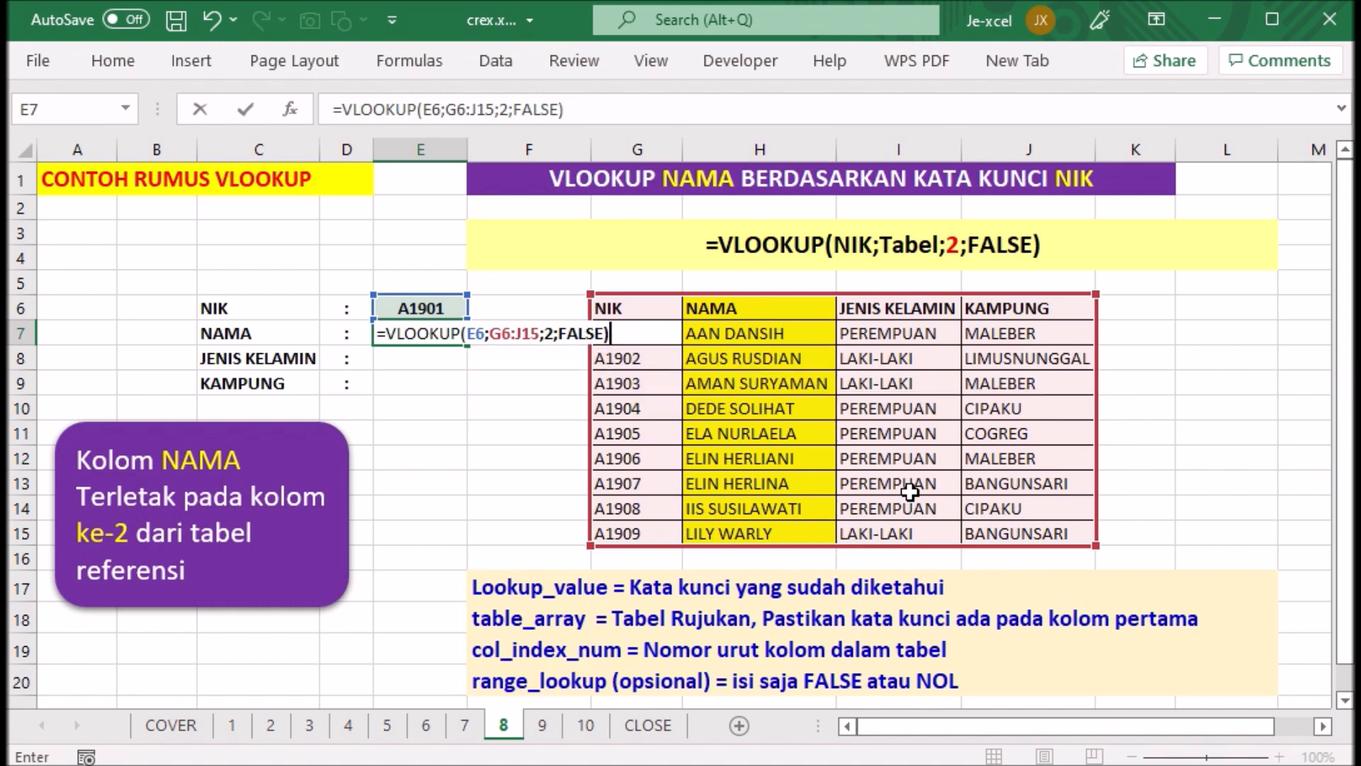
key("Return")
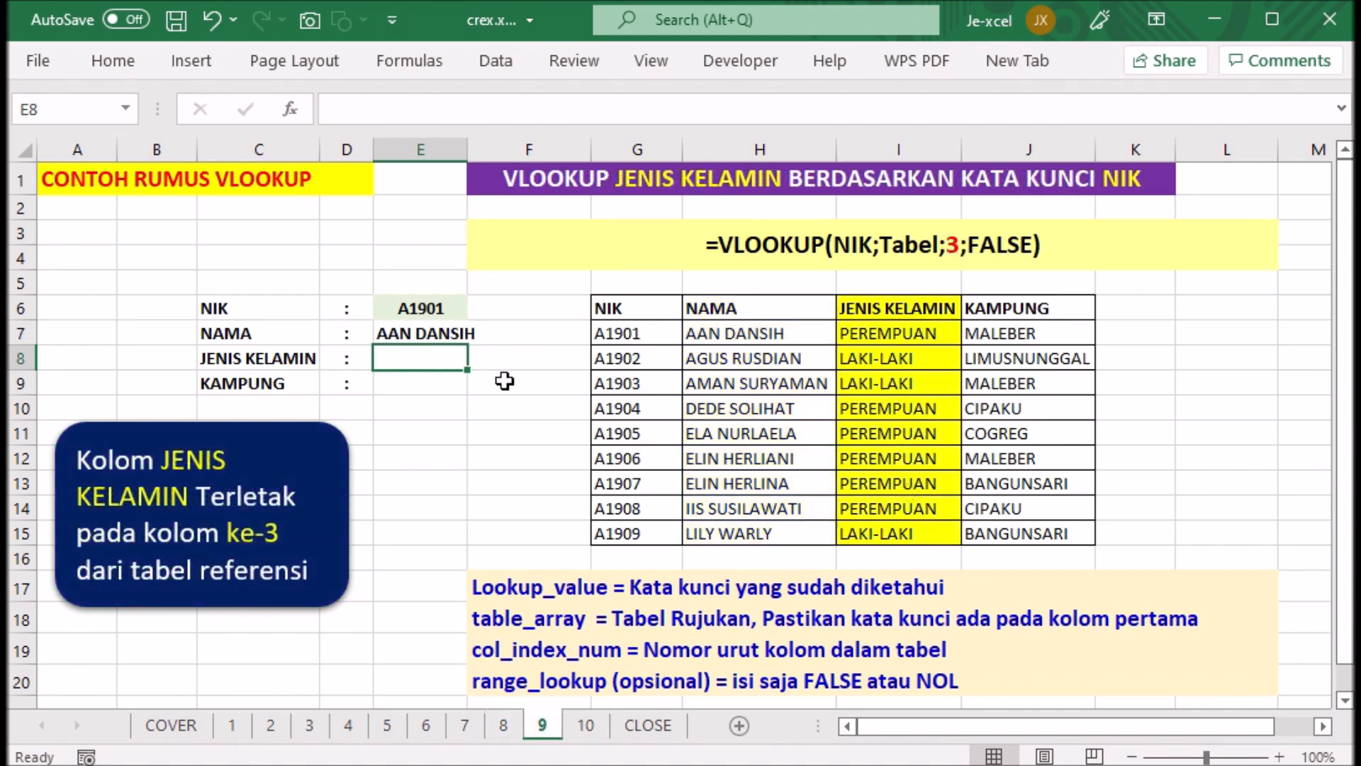
- Enter =VLOOKUP(E6;G6:J15;3;FALSE) in cell E8 of sheet 9 to look up the JENIS KELAMIN for the NIK
type("=")
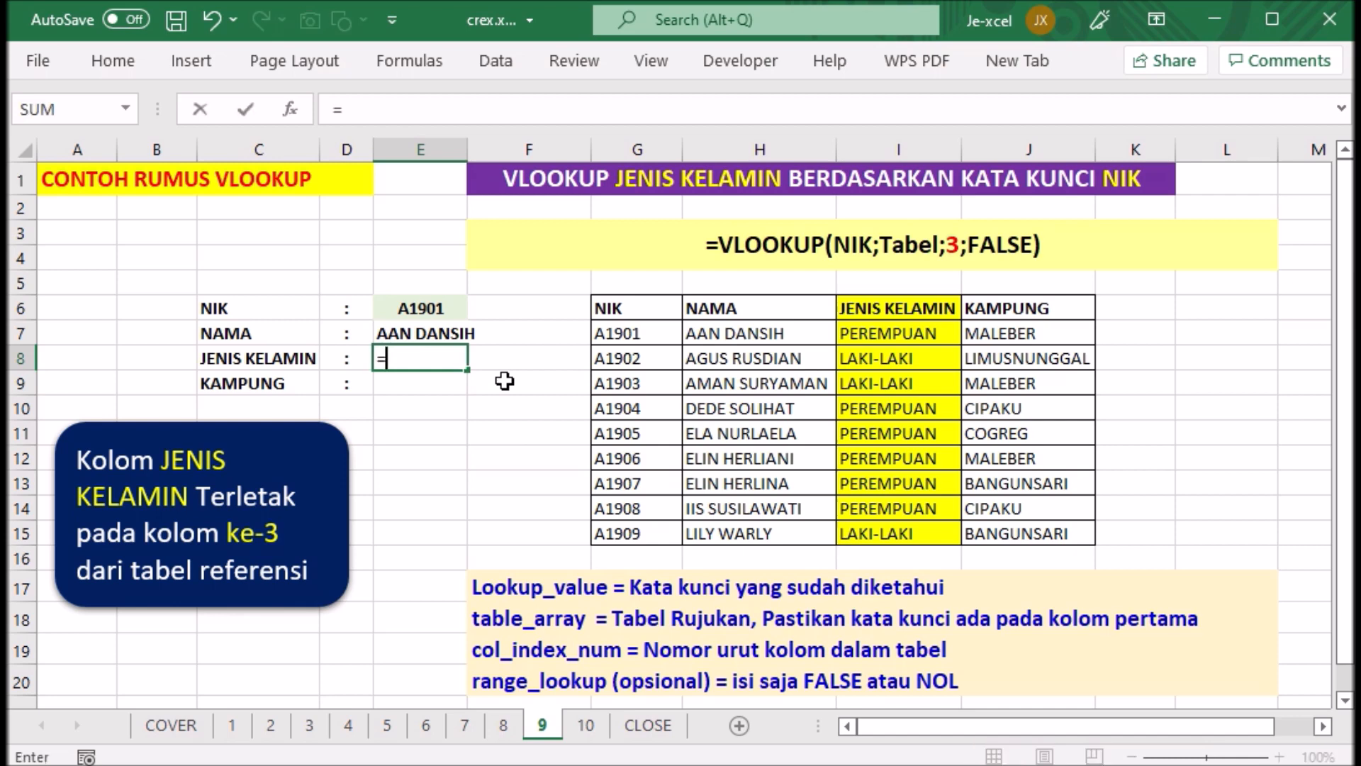
type("VLO")
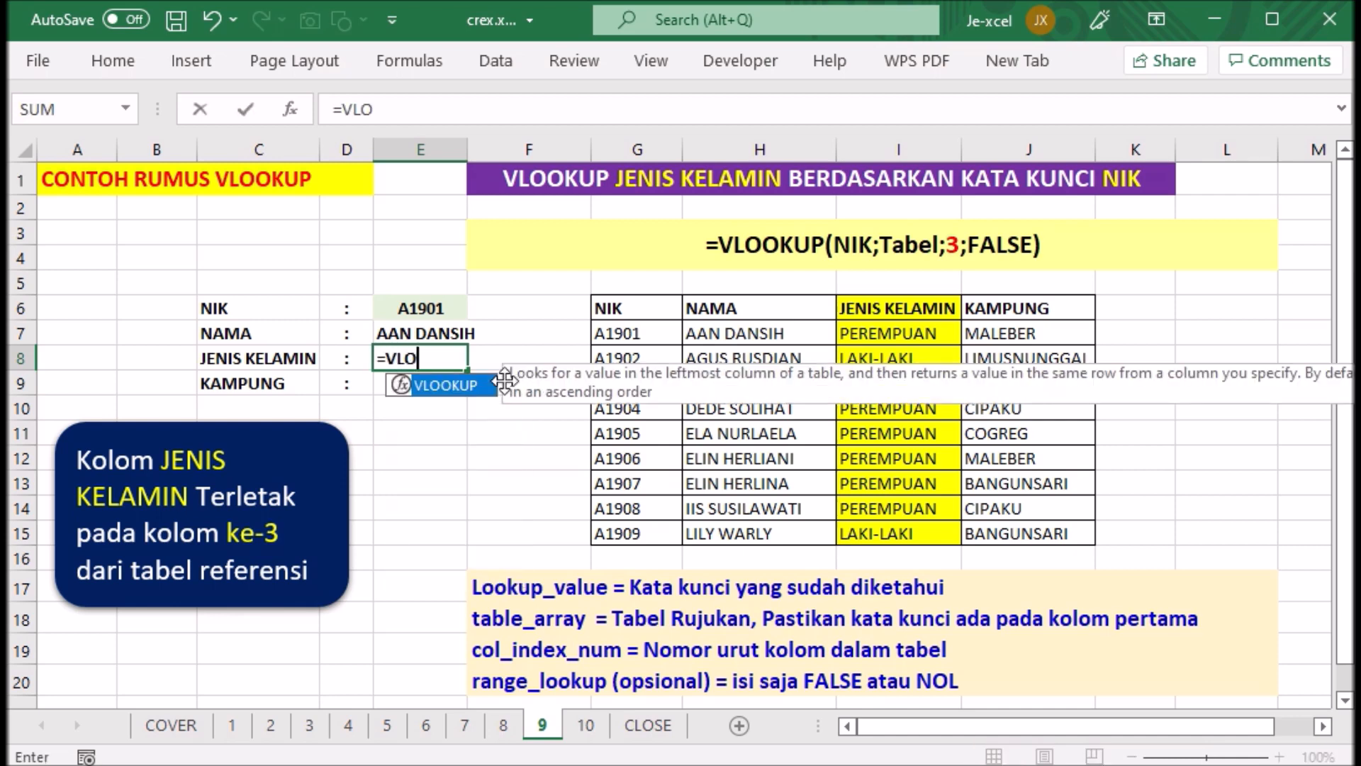
type("OKUP")
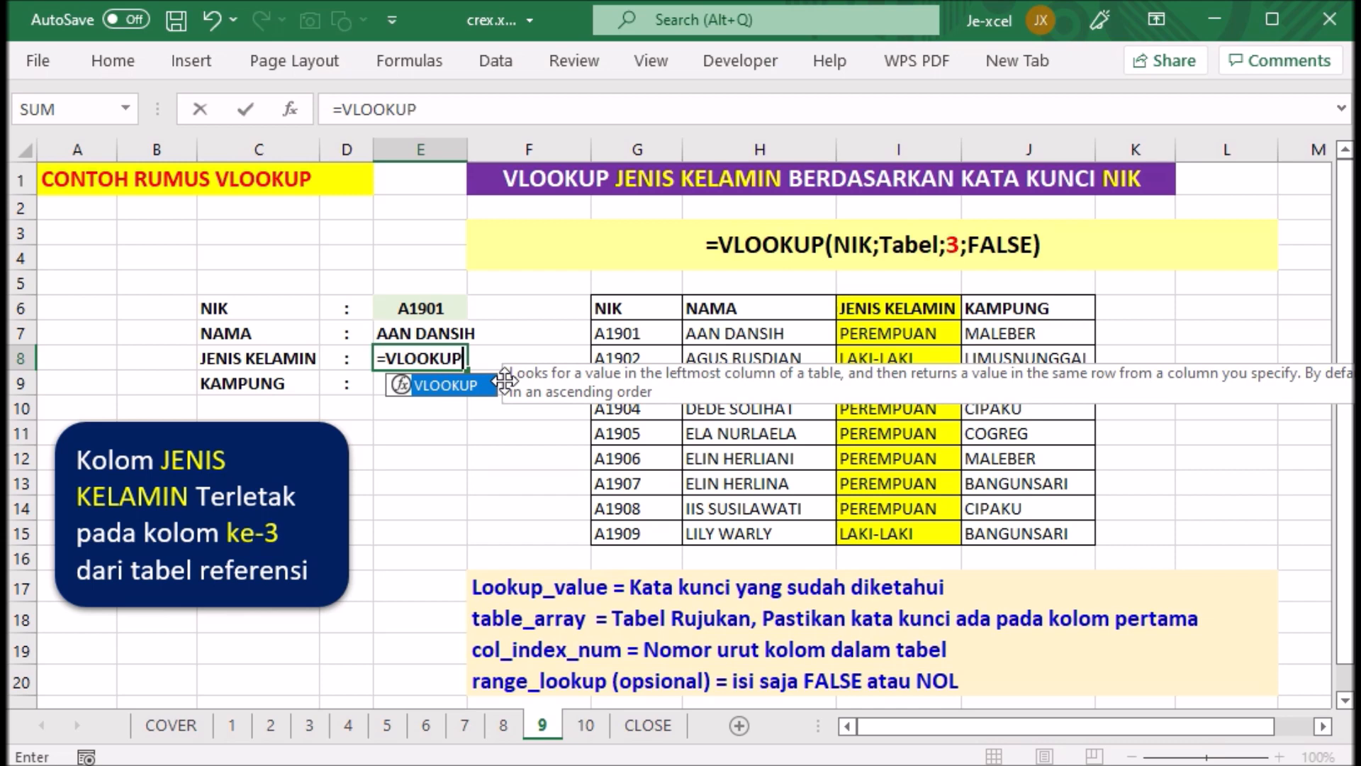
type("(")
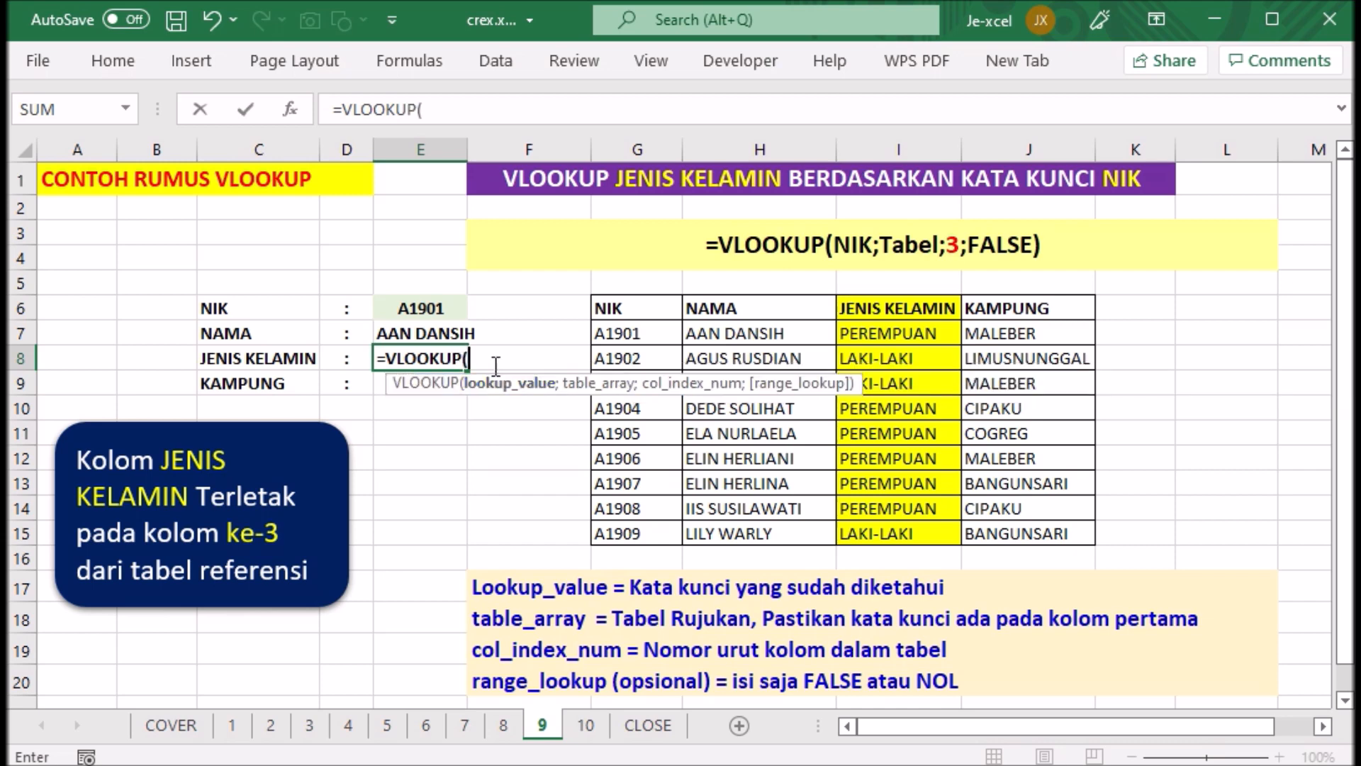
left_click(441, 310)
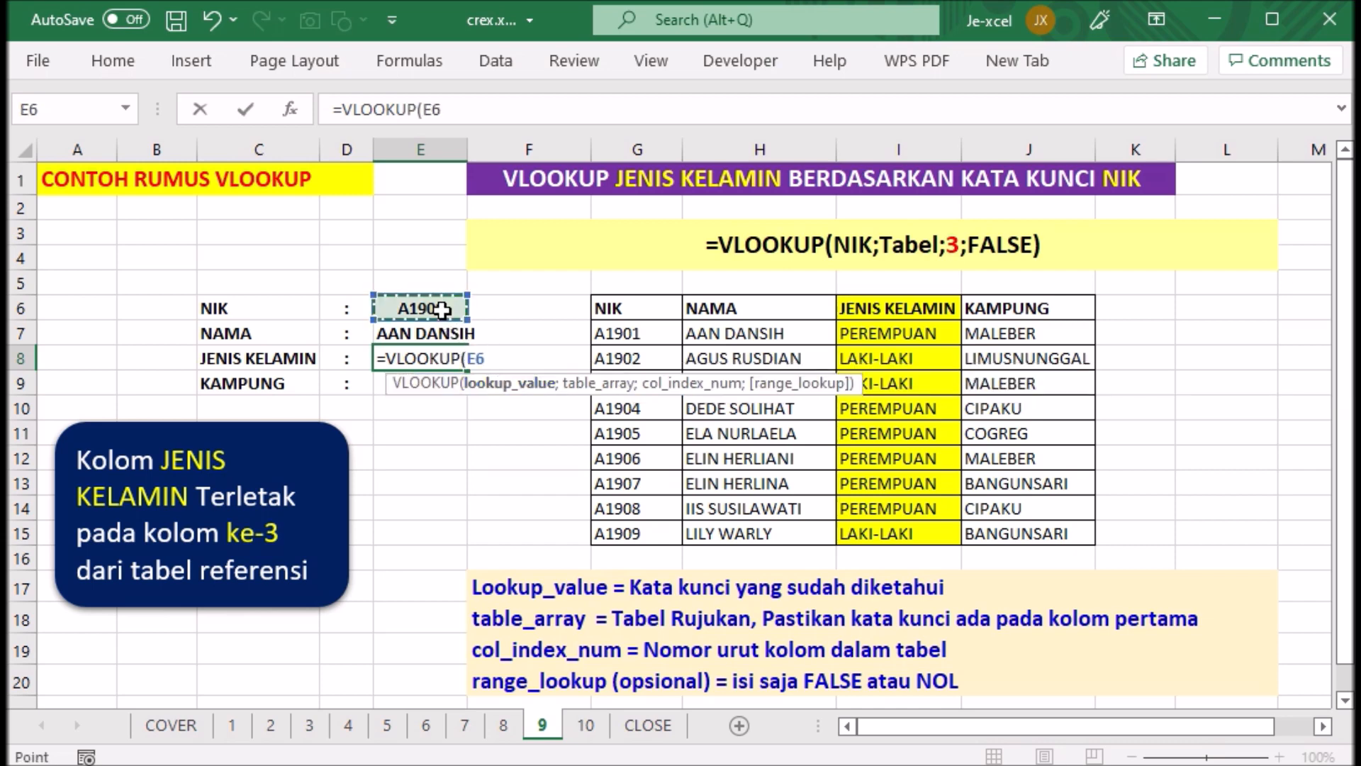
type(";")
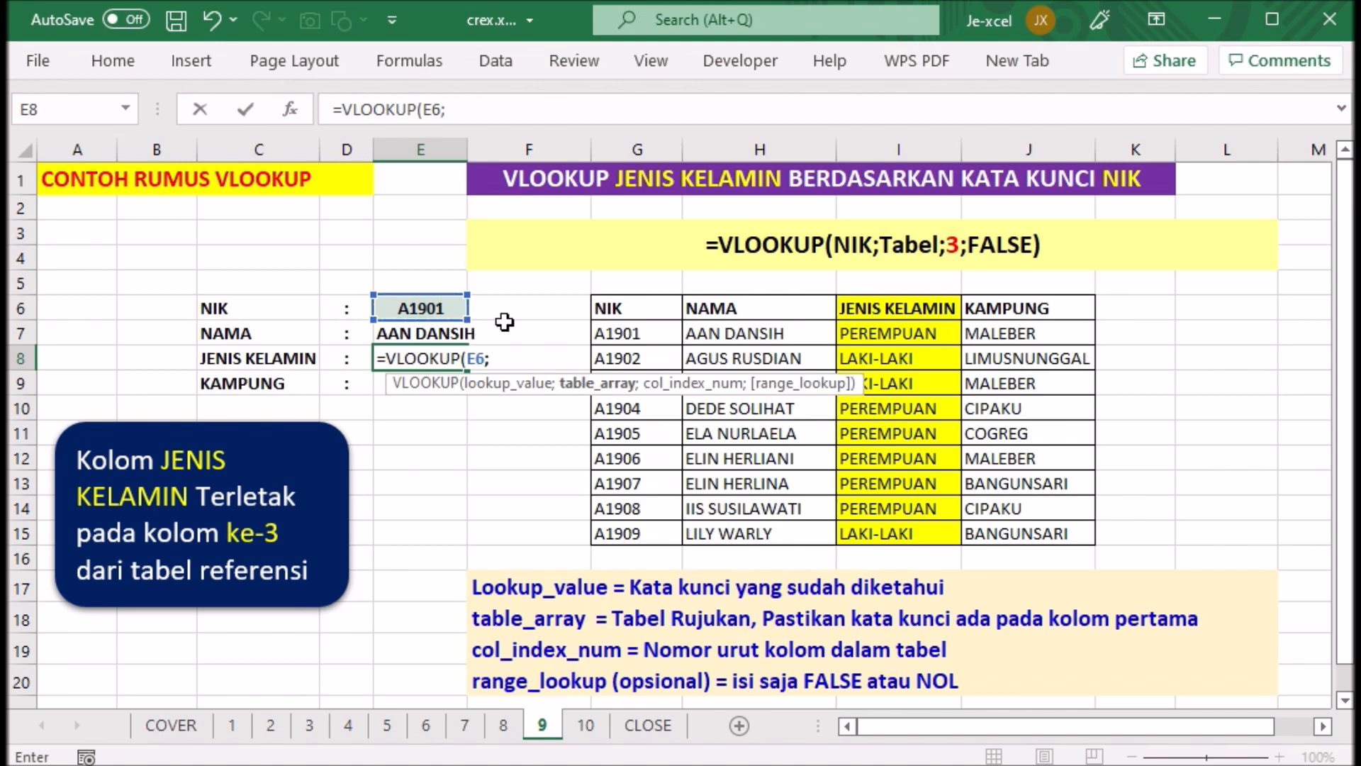
left_click_drag(636, 308, 999, 523)
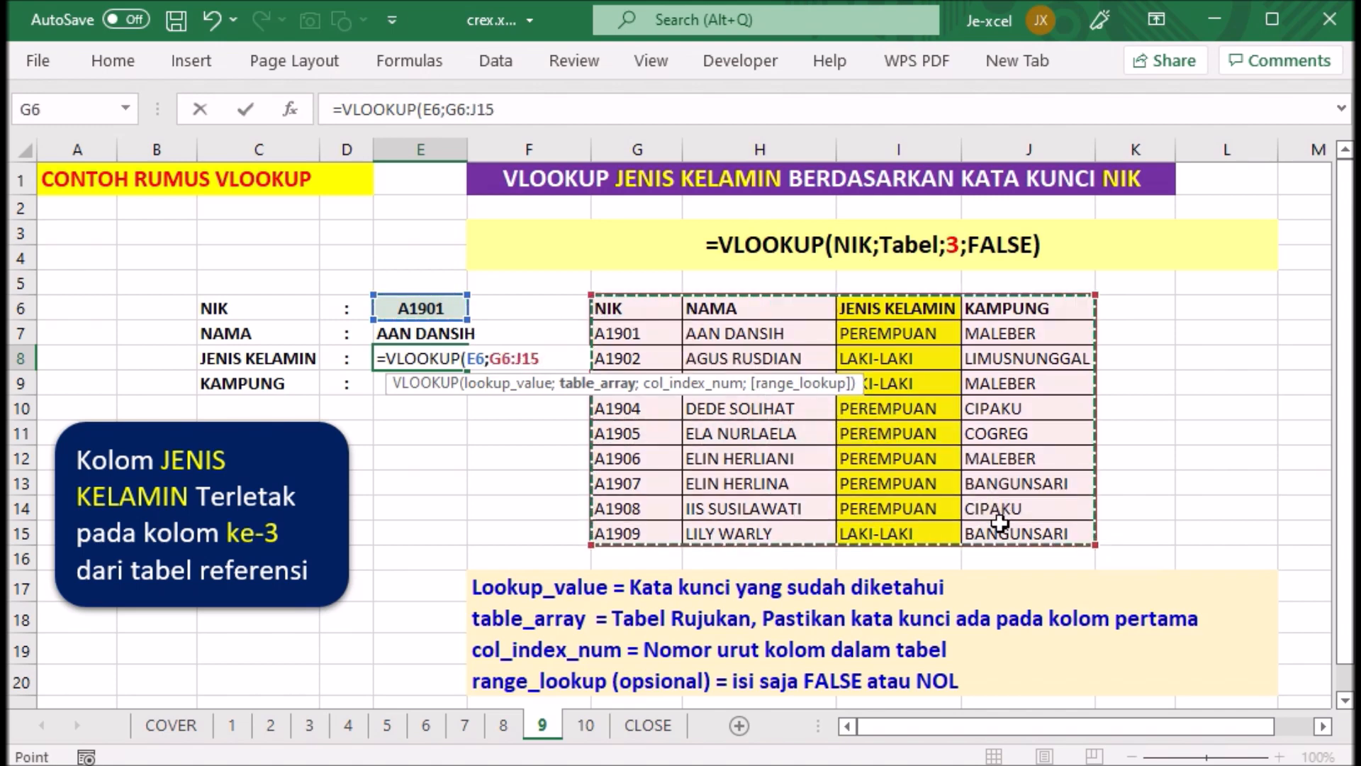
type(";")
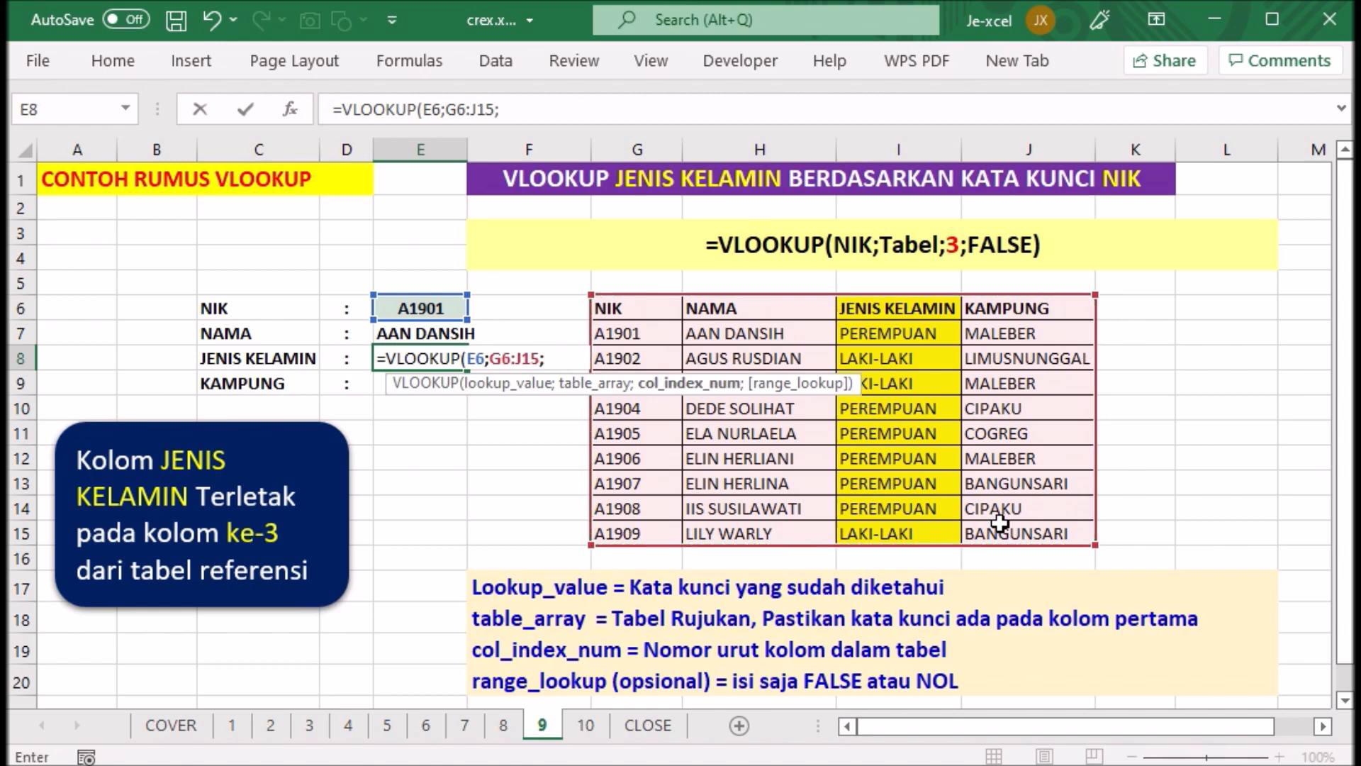
type("3;")
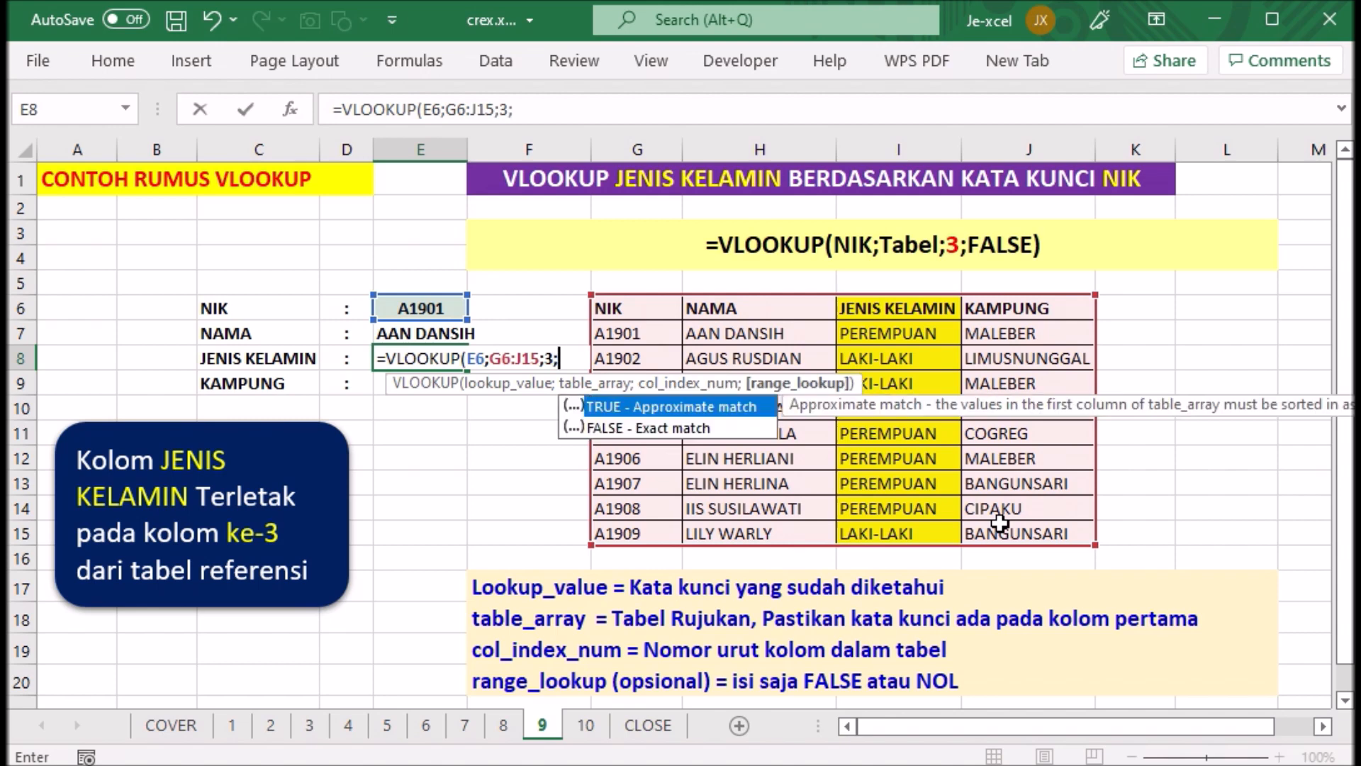
type("FALS")
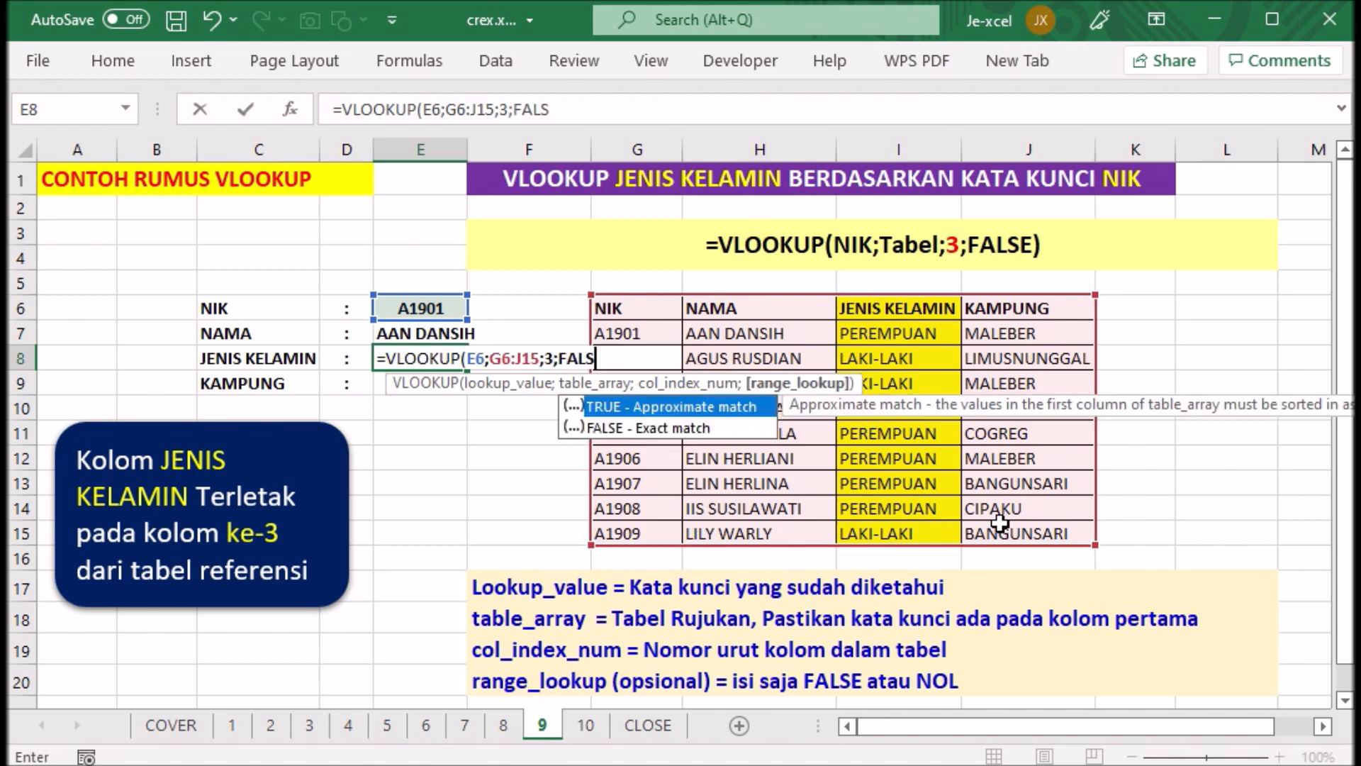
type("E)")
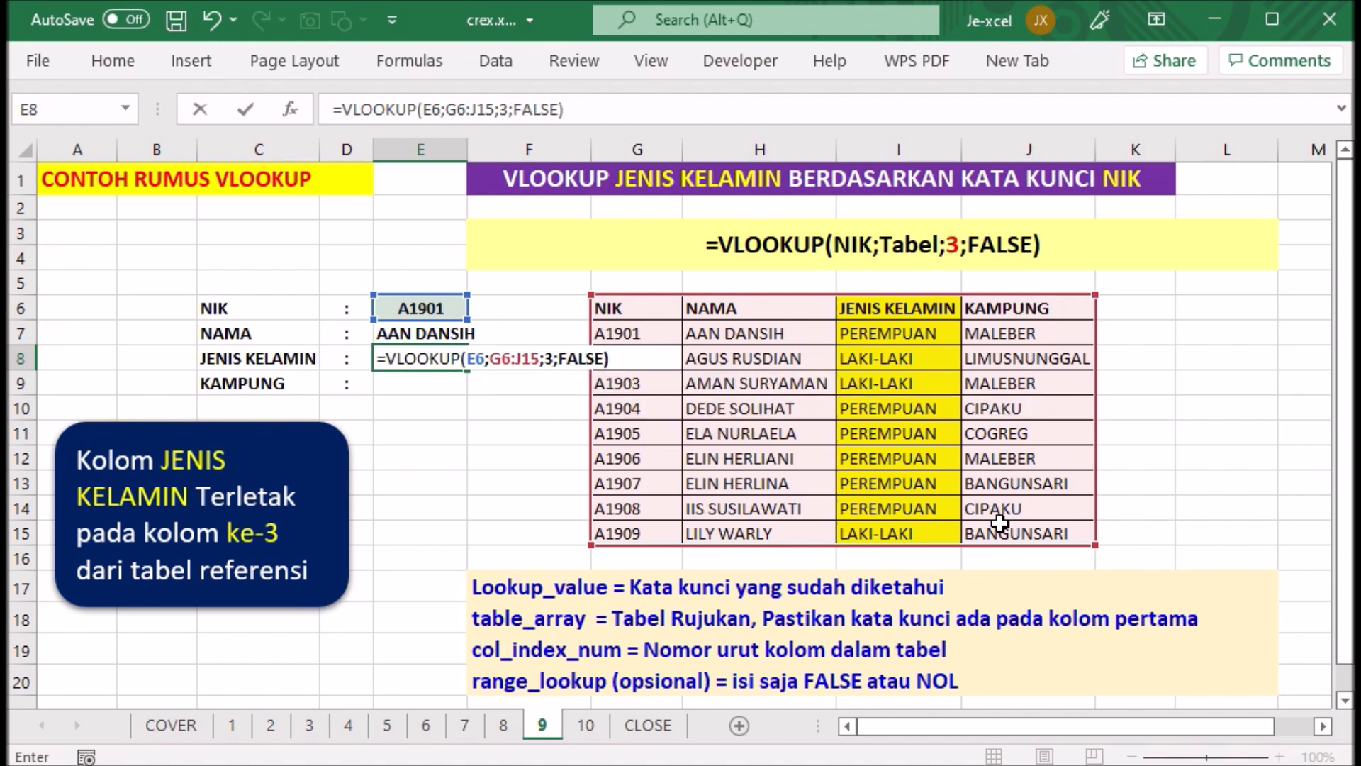
key("Return")
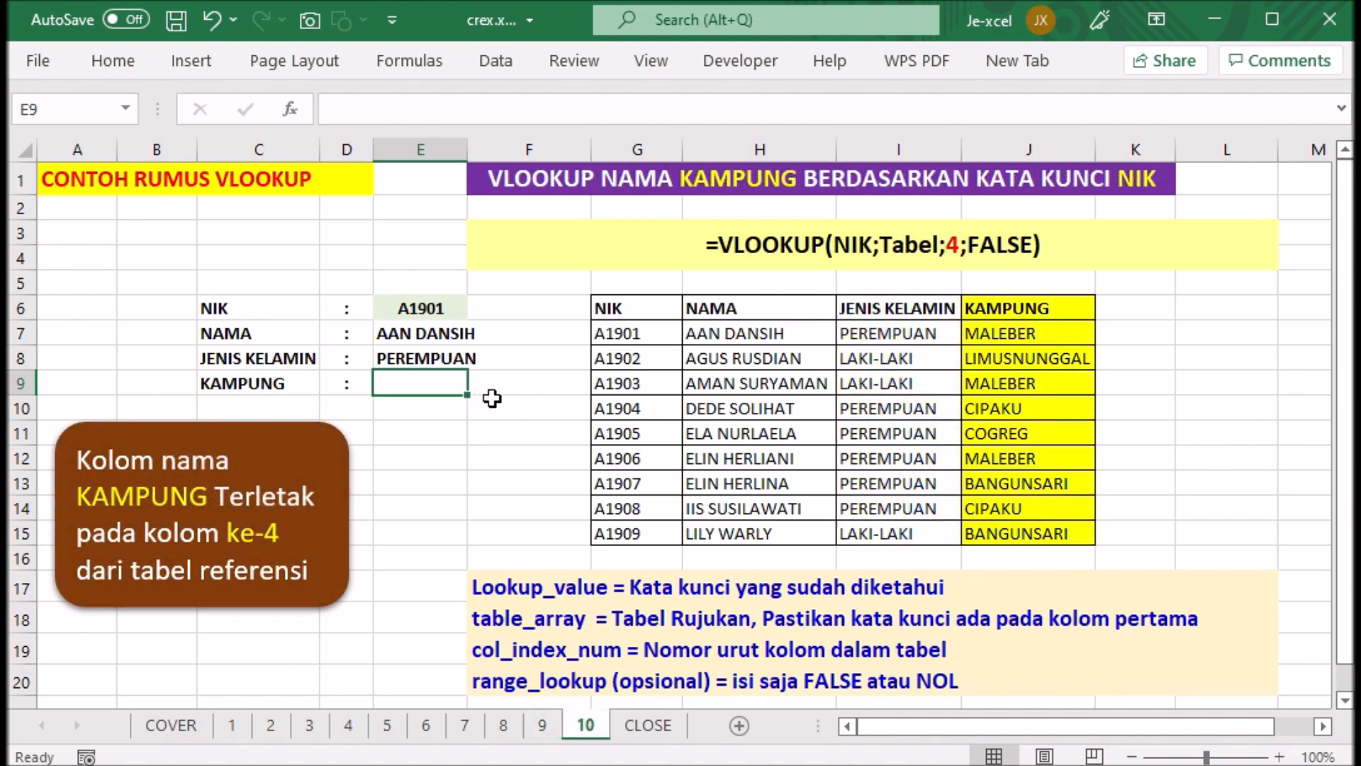
- Enter =VLOOKUP(E6;G6:J15;4;FALSE) in cell E9 of sheet 10 to look up the KAMPUNG for the NIK
type("=")
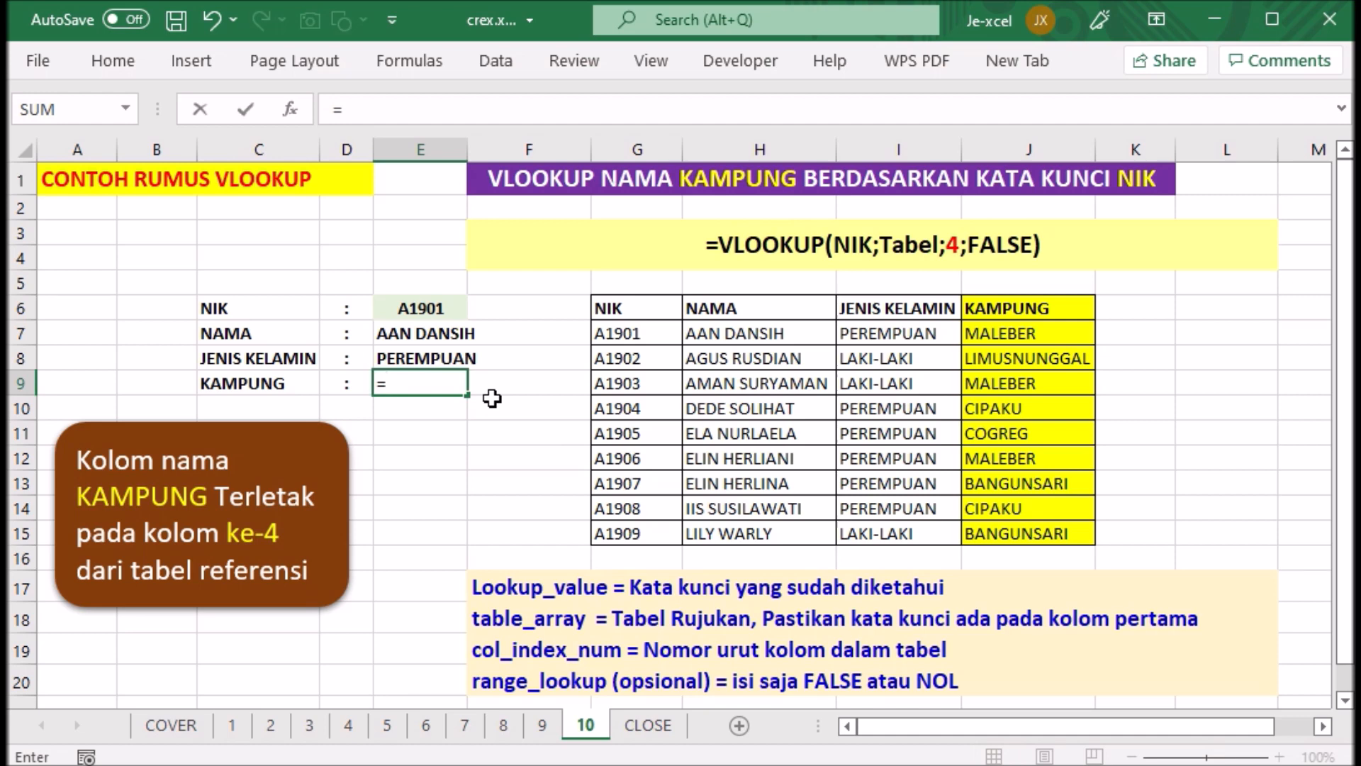
type("VLOO")
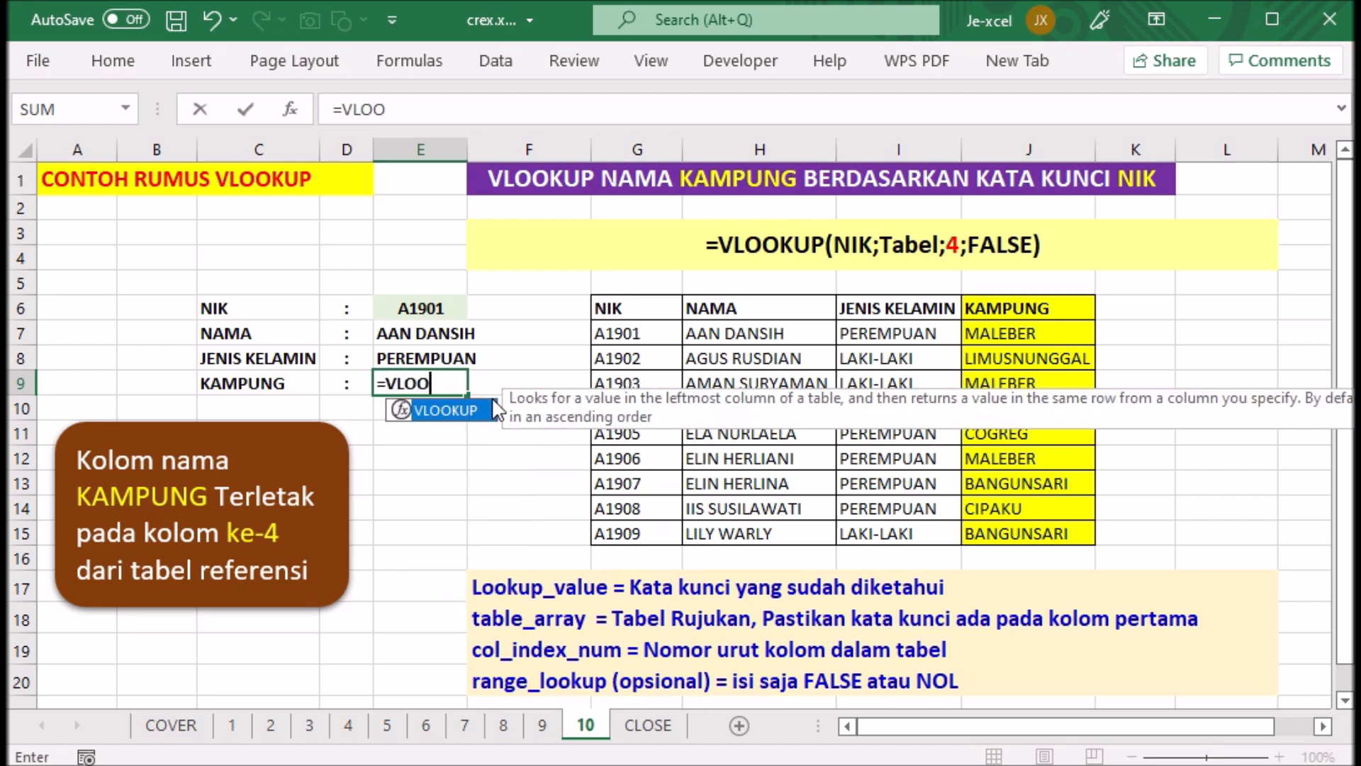
type("KUP(")
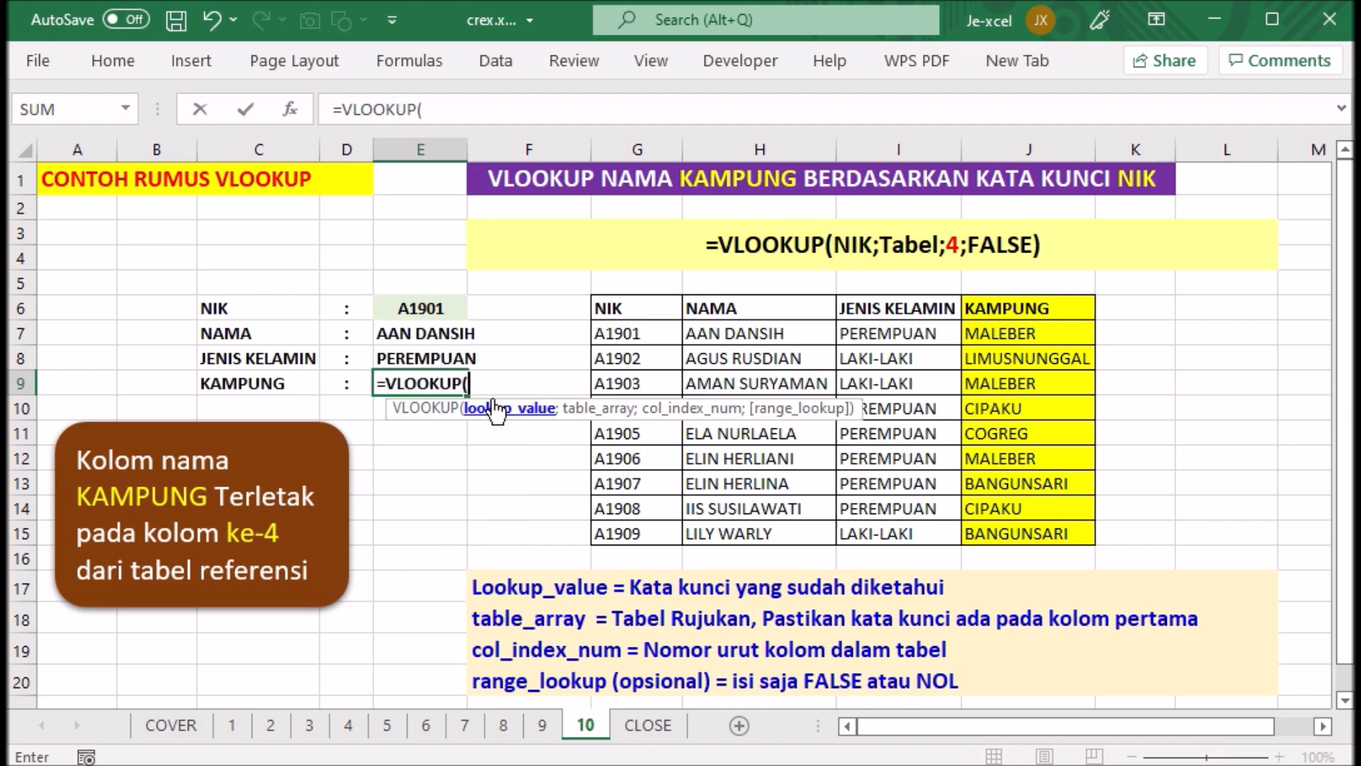
left_click(446, 309)
type(";")
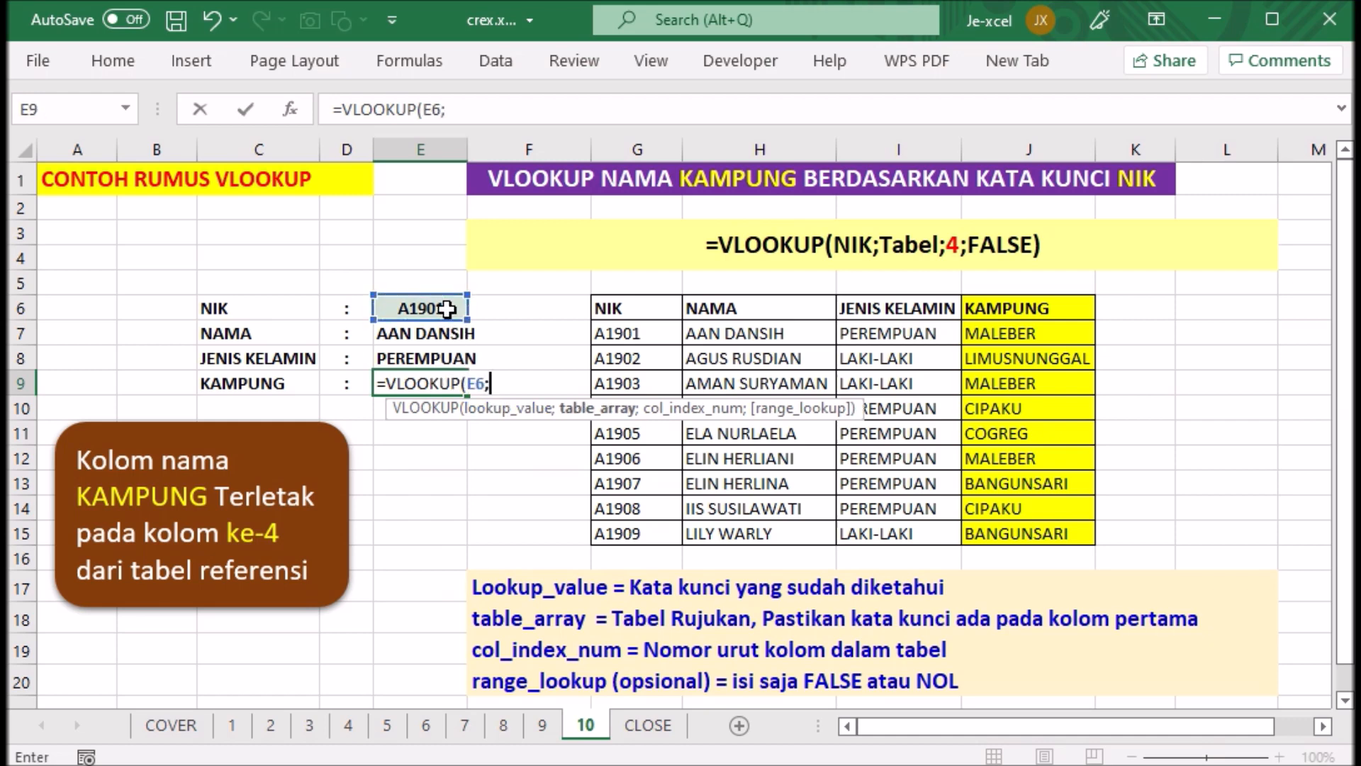
left_click_drag(640, 309, 968, 529)
type(";")
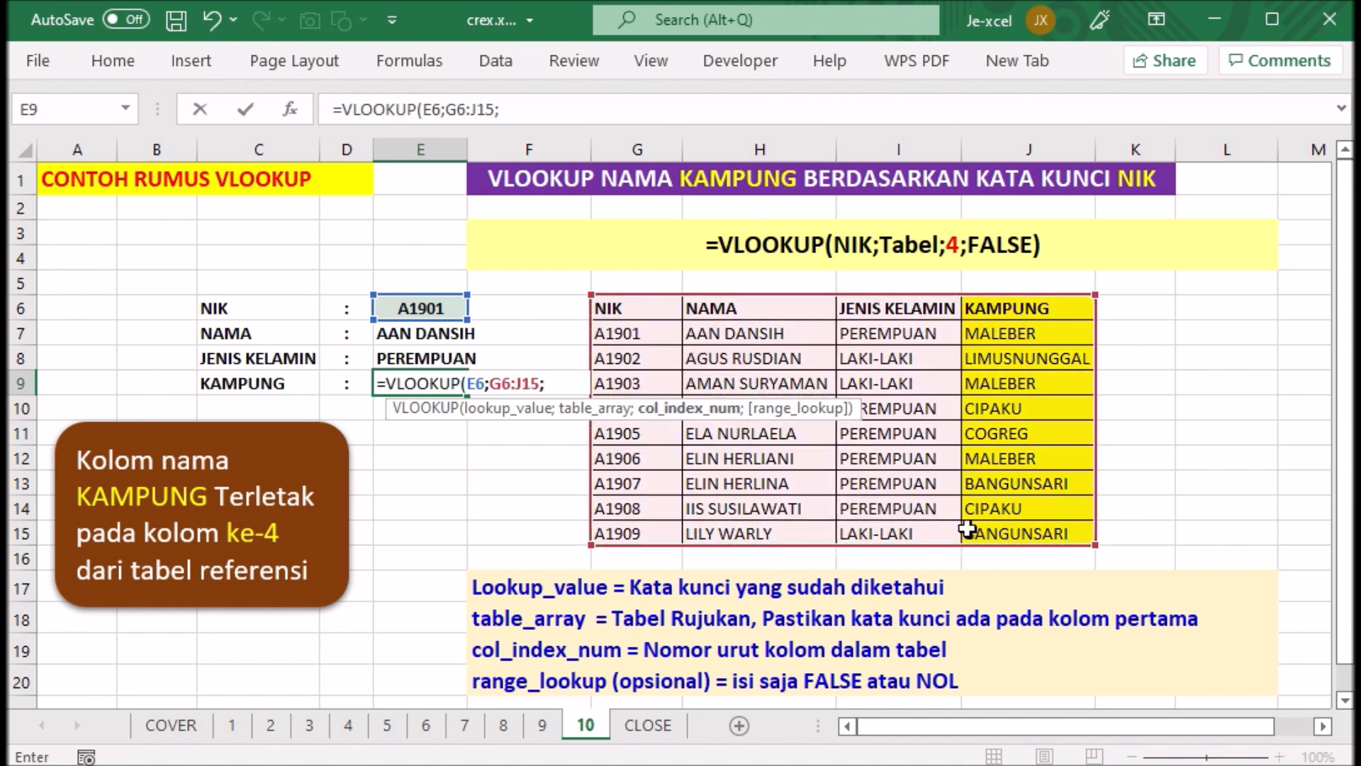
type("4;FALSE")
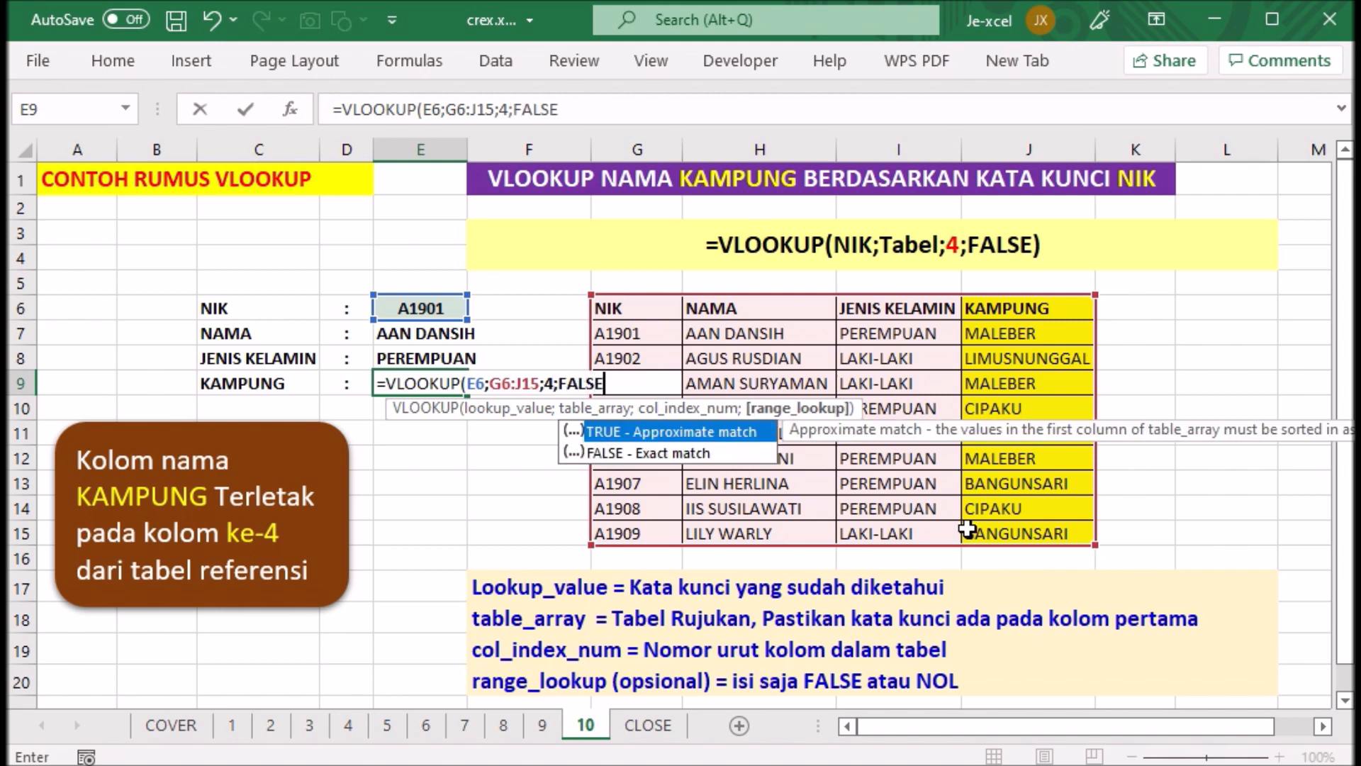
type(")")
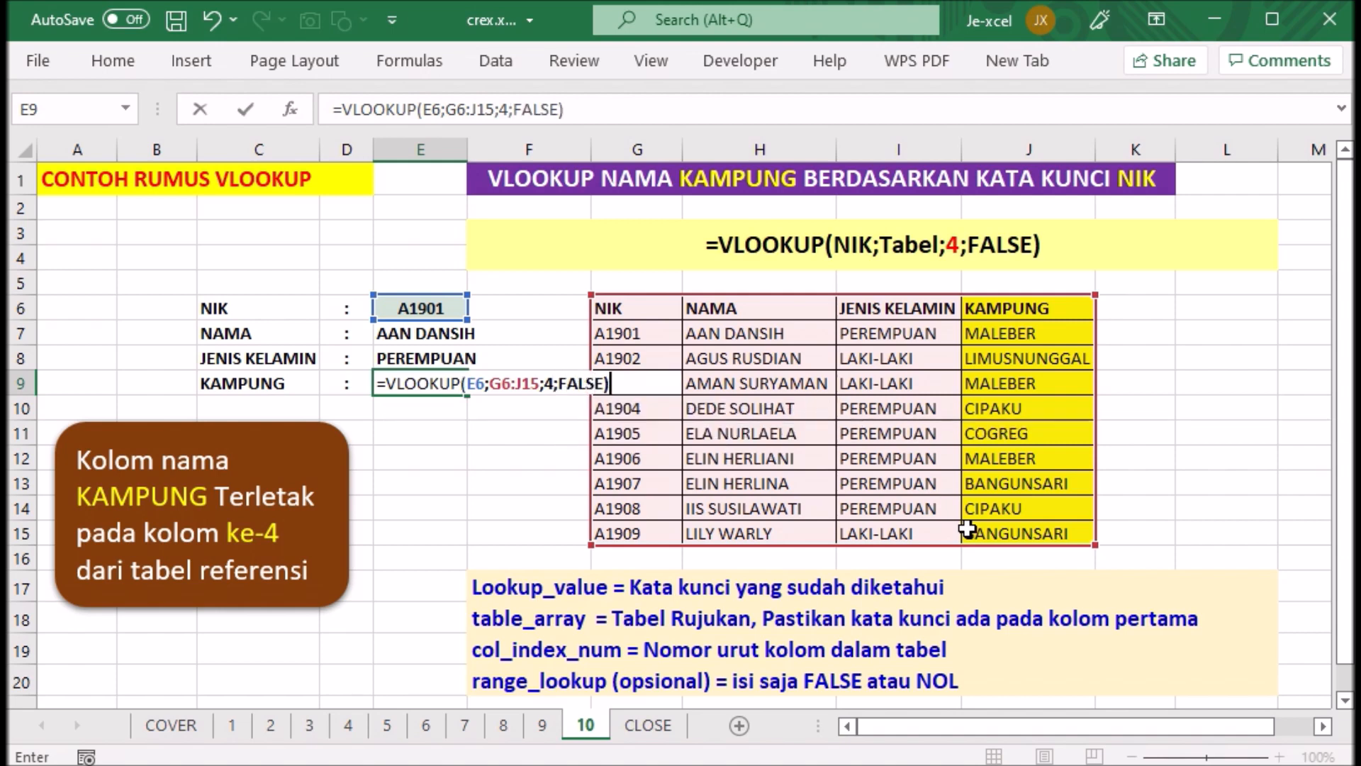
key("Return")
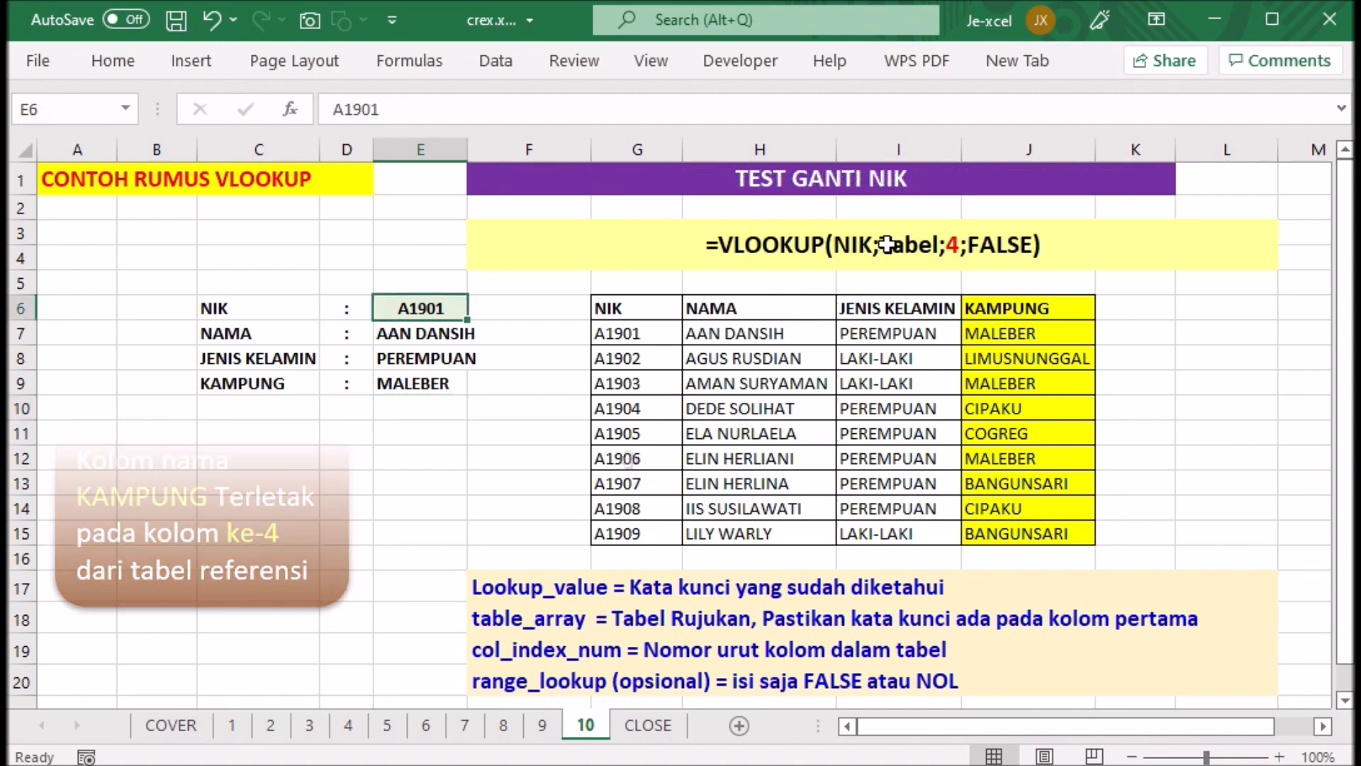
- Change the NIK in cell E6 of sheet 11 to the second NIK listed in the reference table
double_click(460, 309)
key("BackSpace")
type("2")
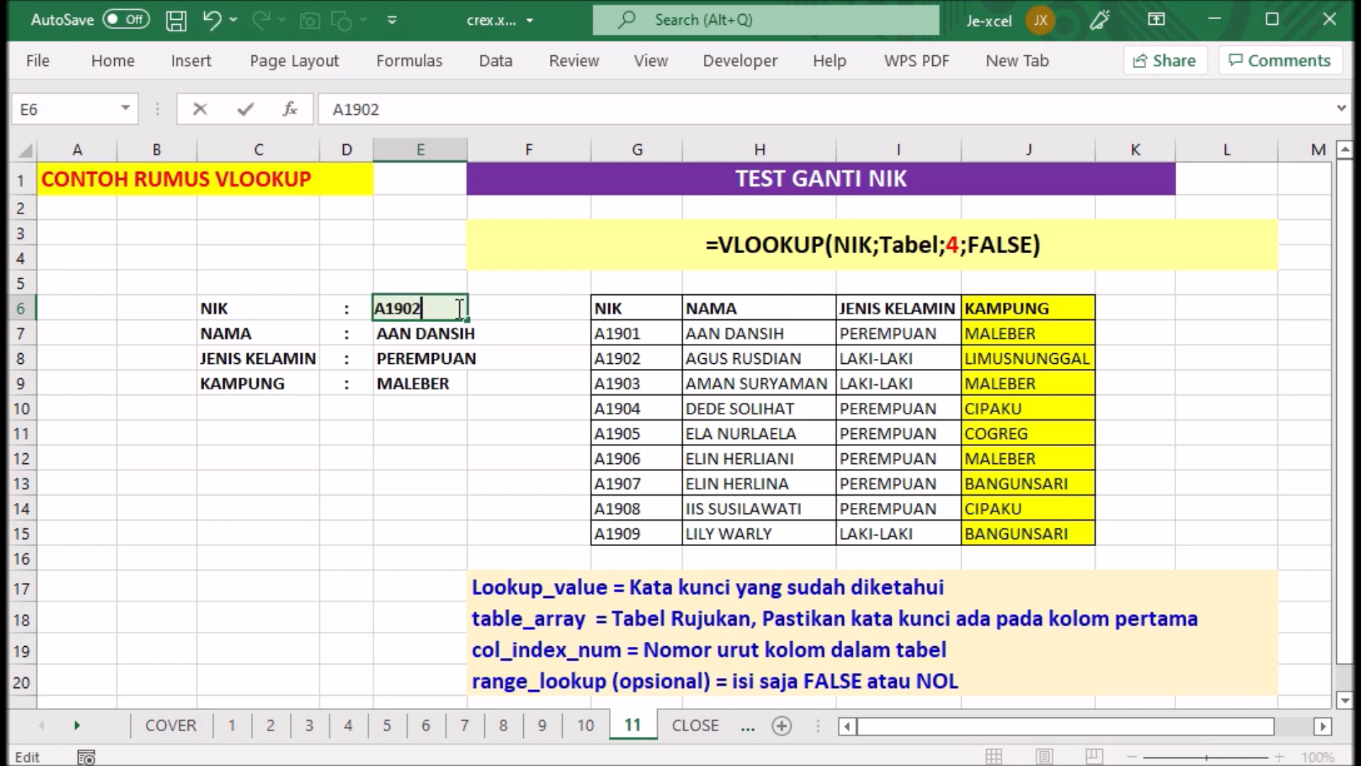
key("Return")
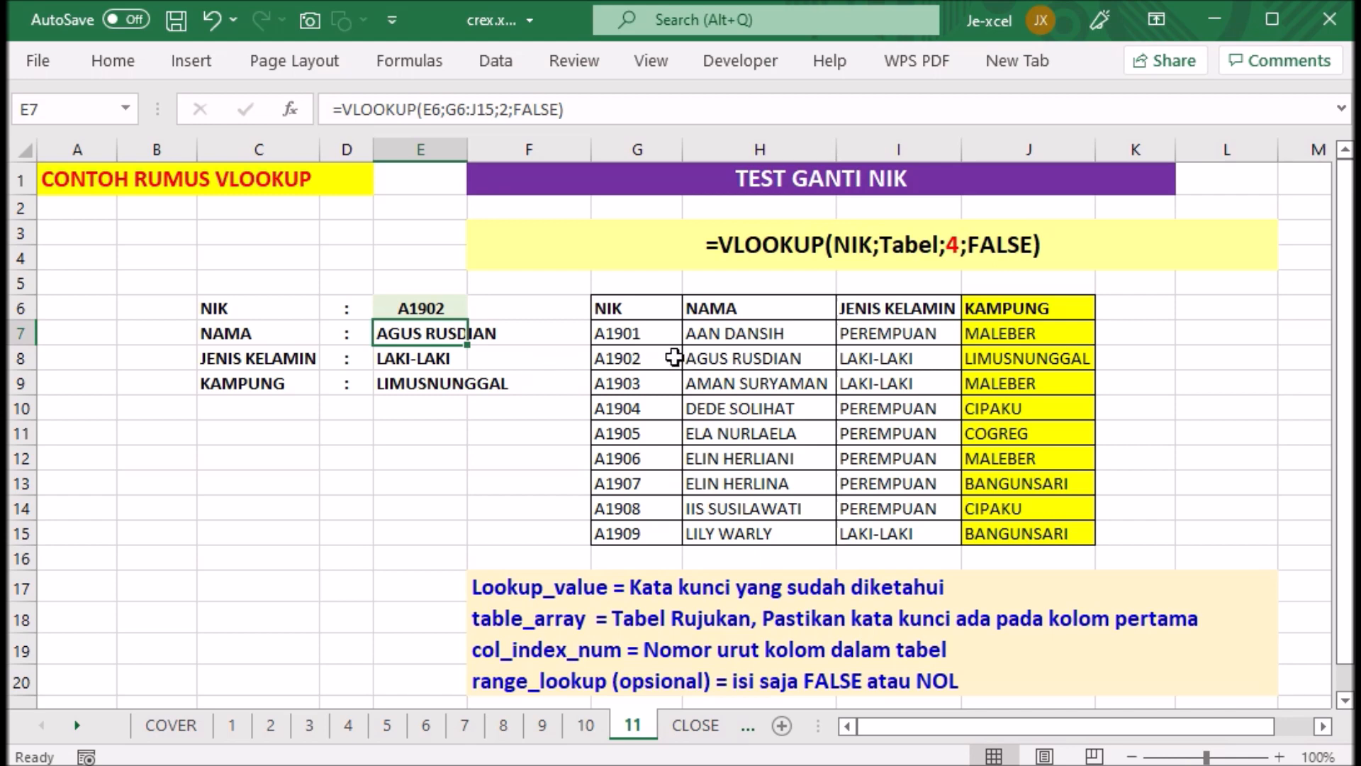
- Test the lookups by changing the NIK in cell E6 to the fourth and then the eighth NIK of the reference table
double_click(454, 309)
key("BackSpace")
type("4")
key("Return")
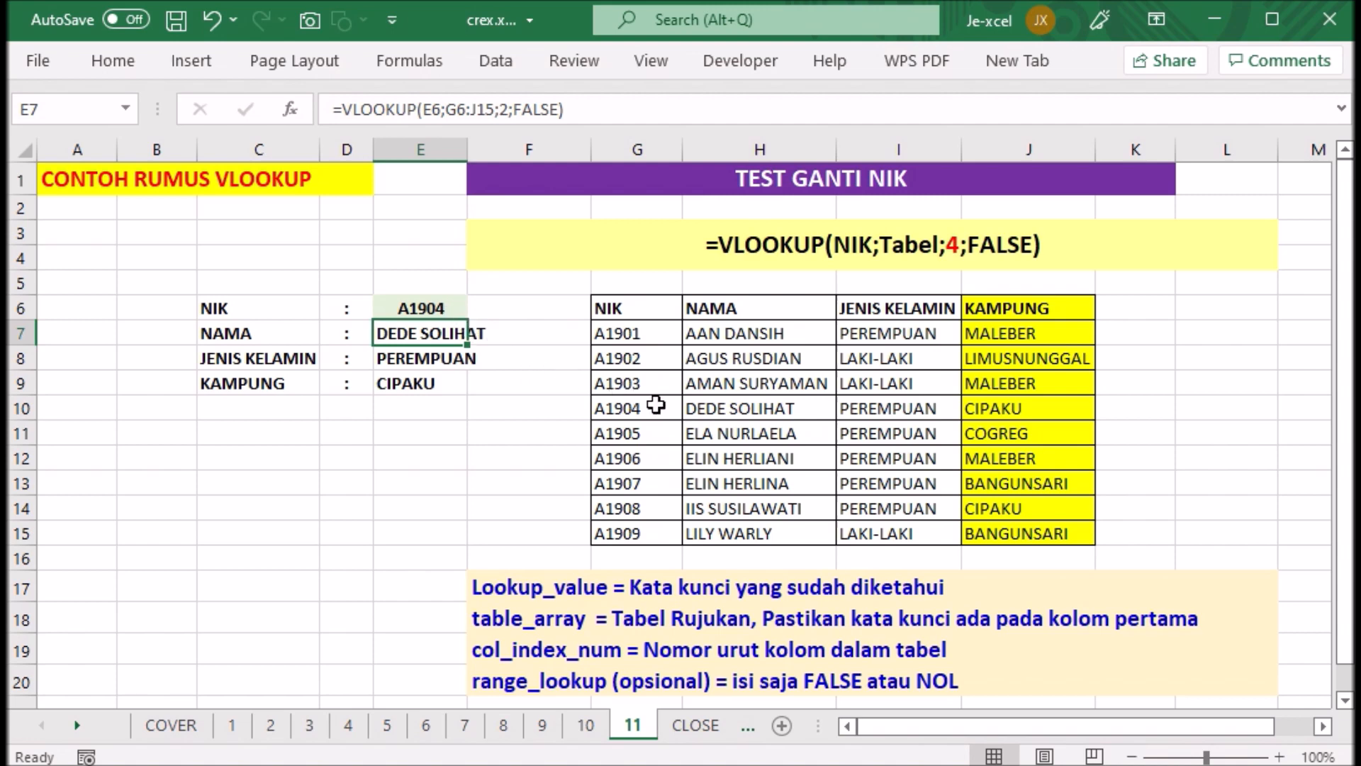
double_click(453, 310)
key("BackSpace")
type("8")
key("Return")
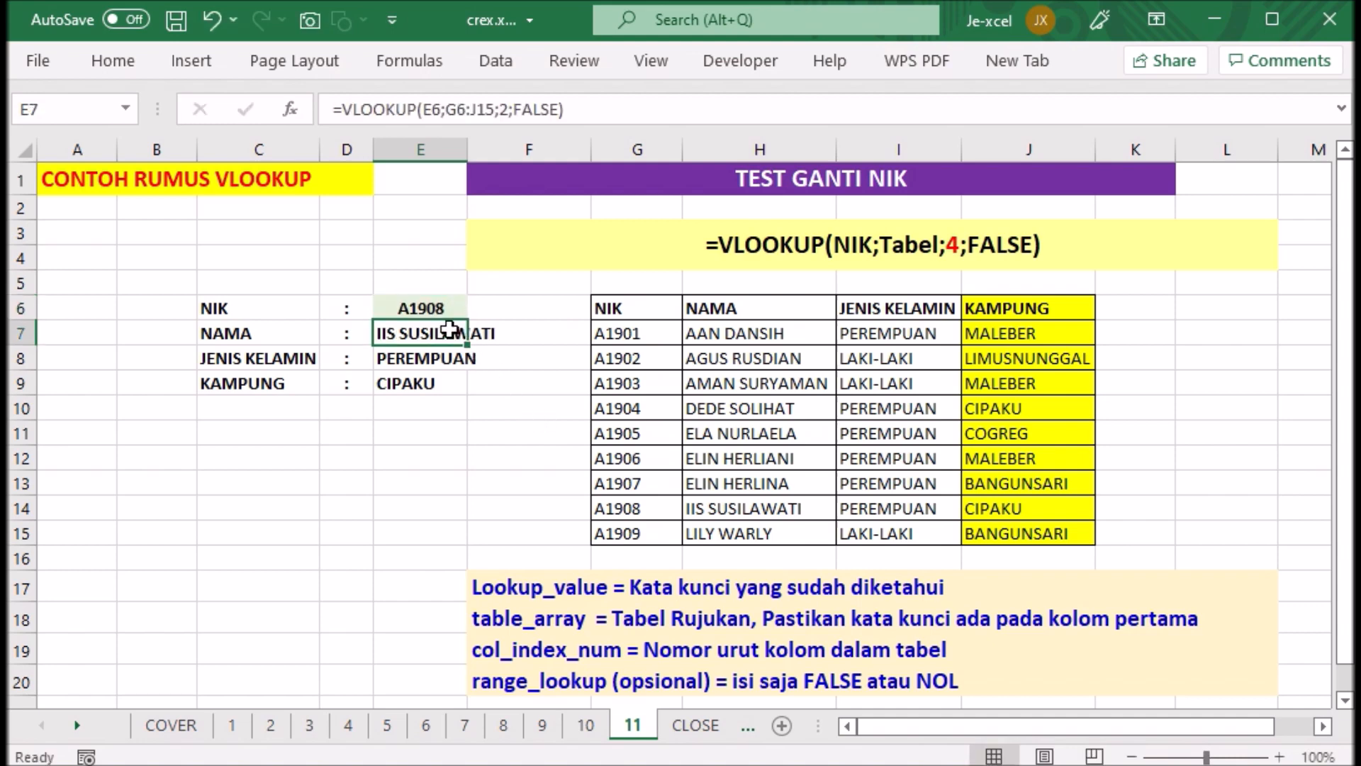
- Add data validation to cell E6 that allows a List with the source =$G$7:$G$15
left_click(444, 304)
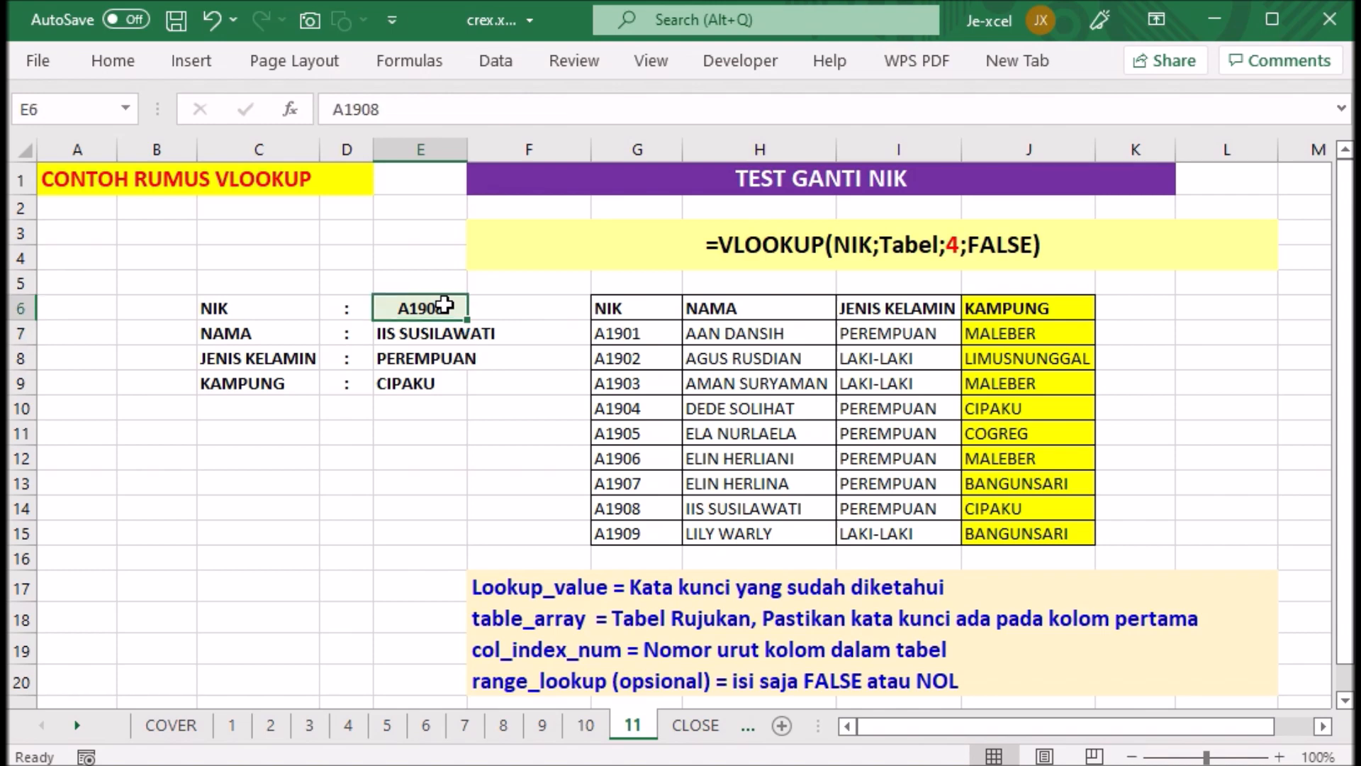
left_click(496, 61)
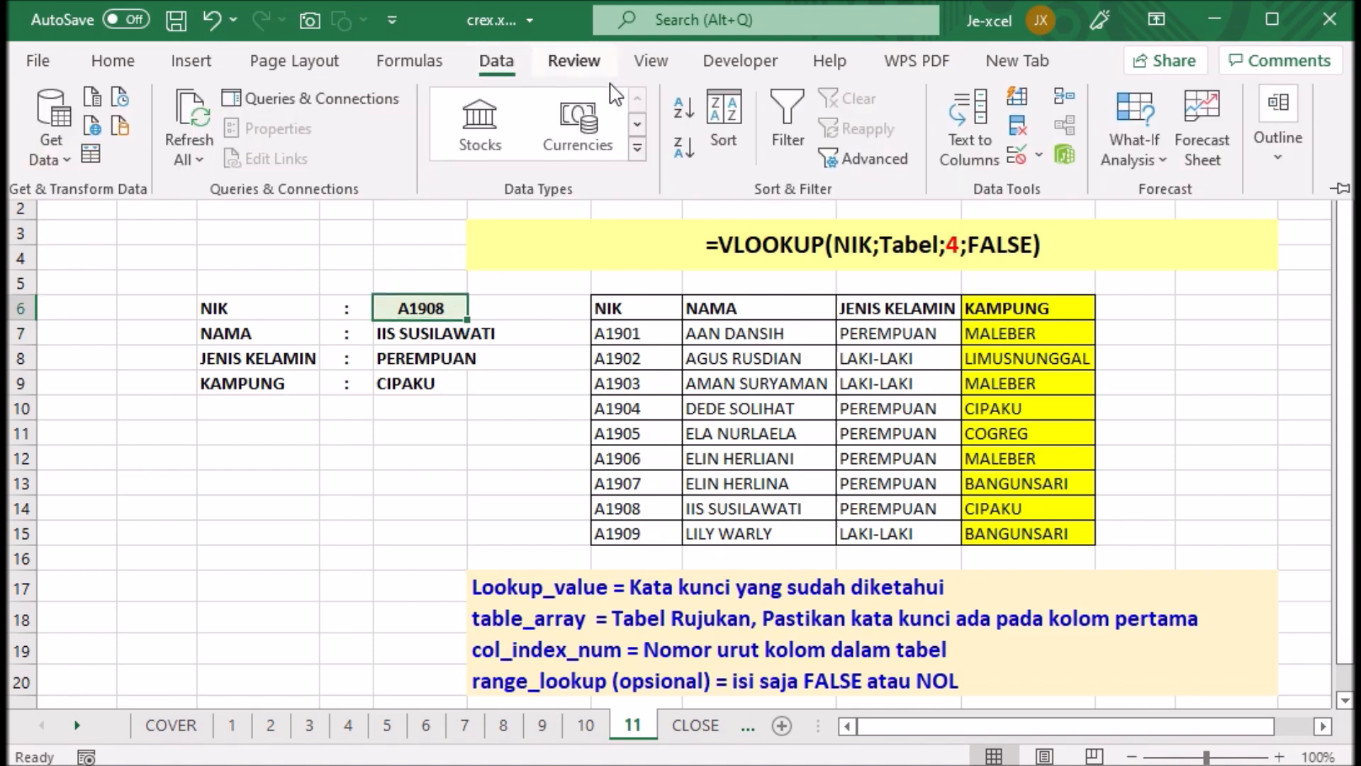
left_click(1040, 160)
left_click(1058, 184)
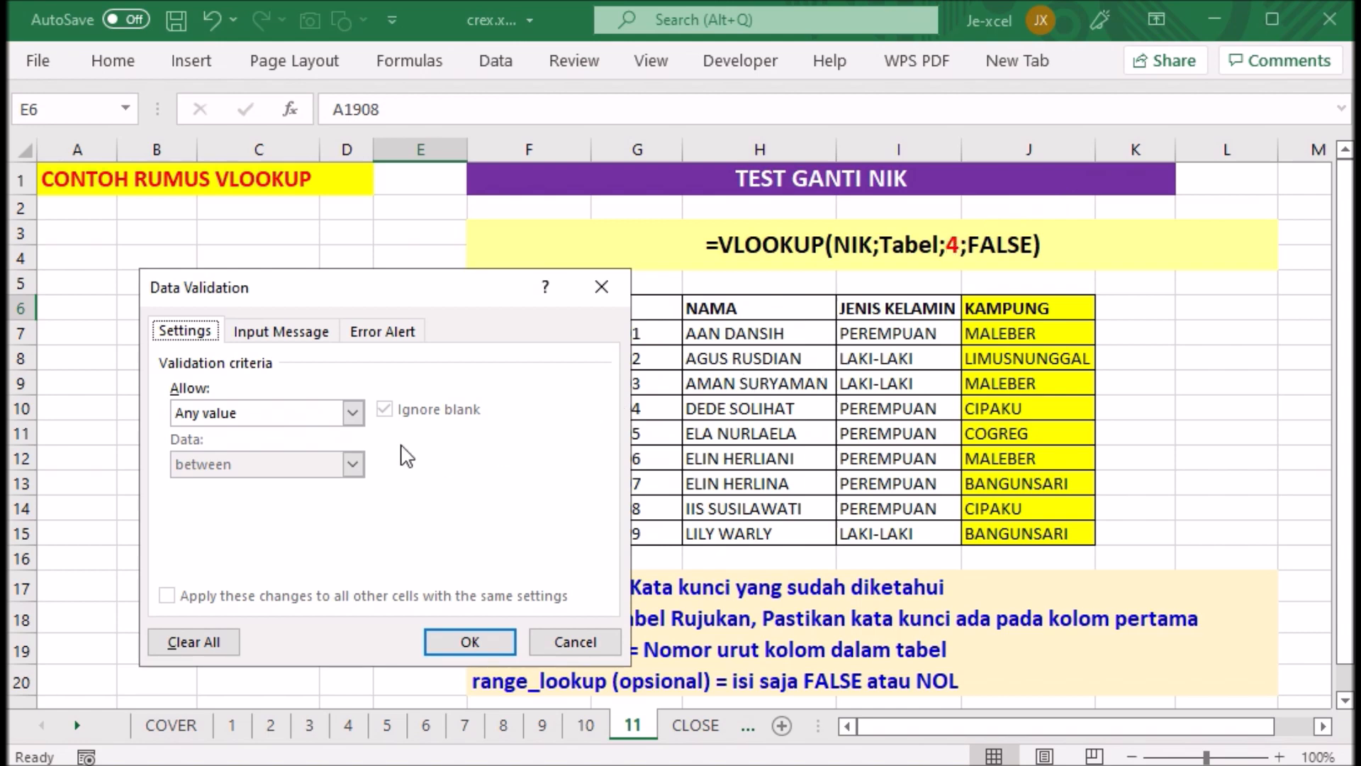
left_click(353, 412)
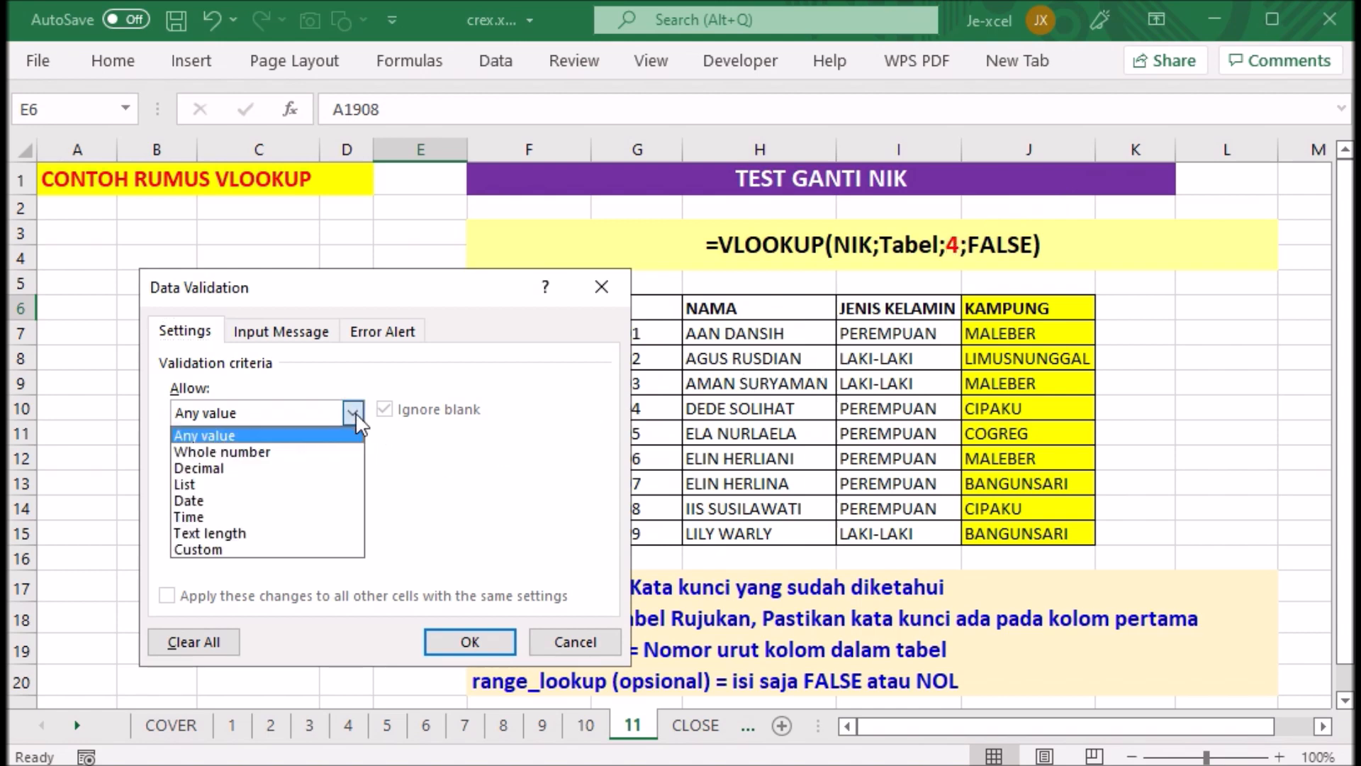
left_click(298, 482)
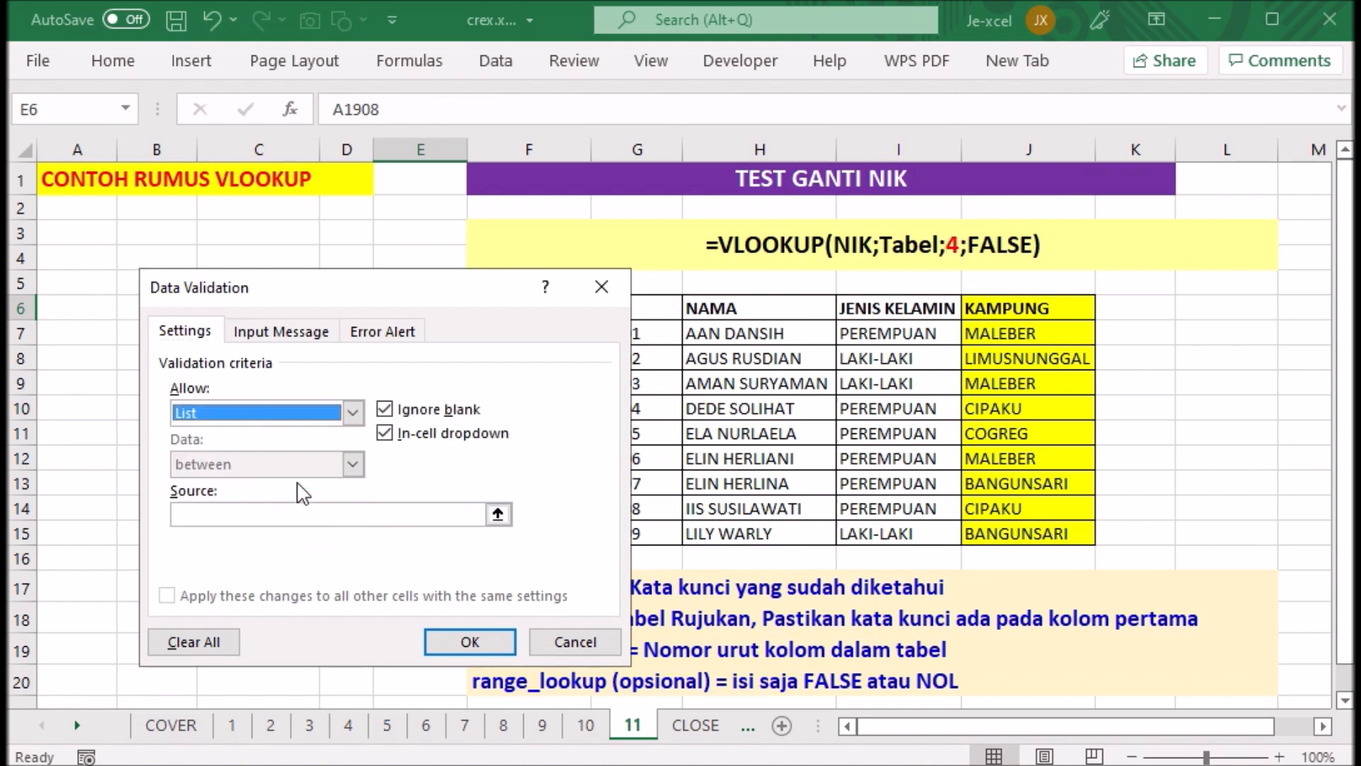
left_click(497, 513)
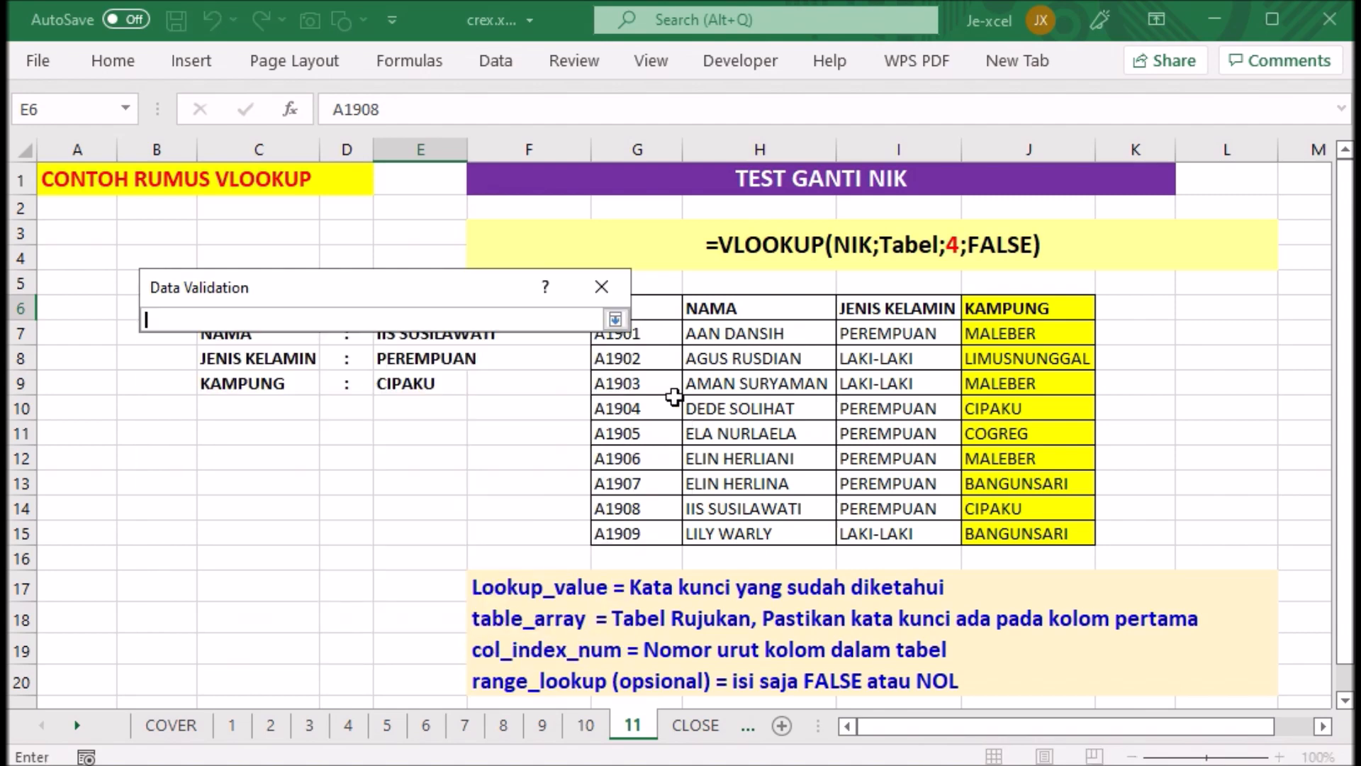
left_click_drag(656, 333, 663, 530)
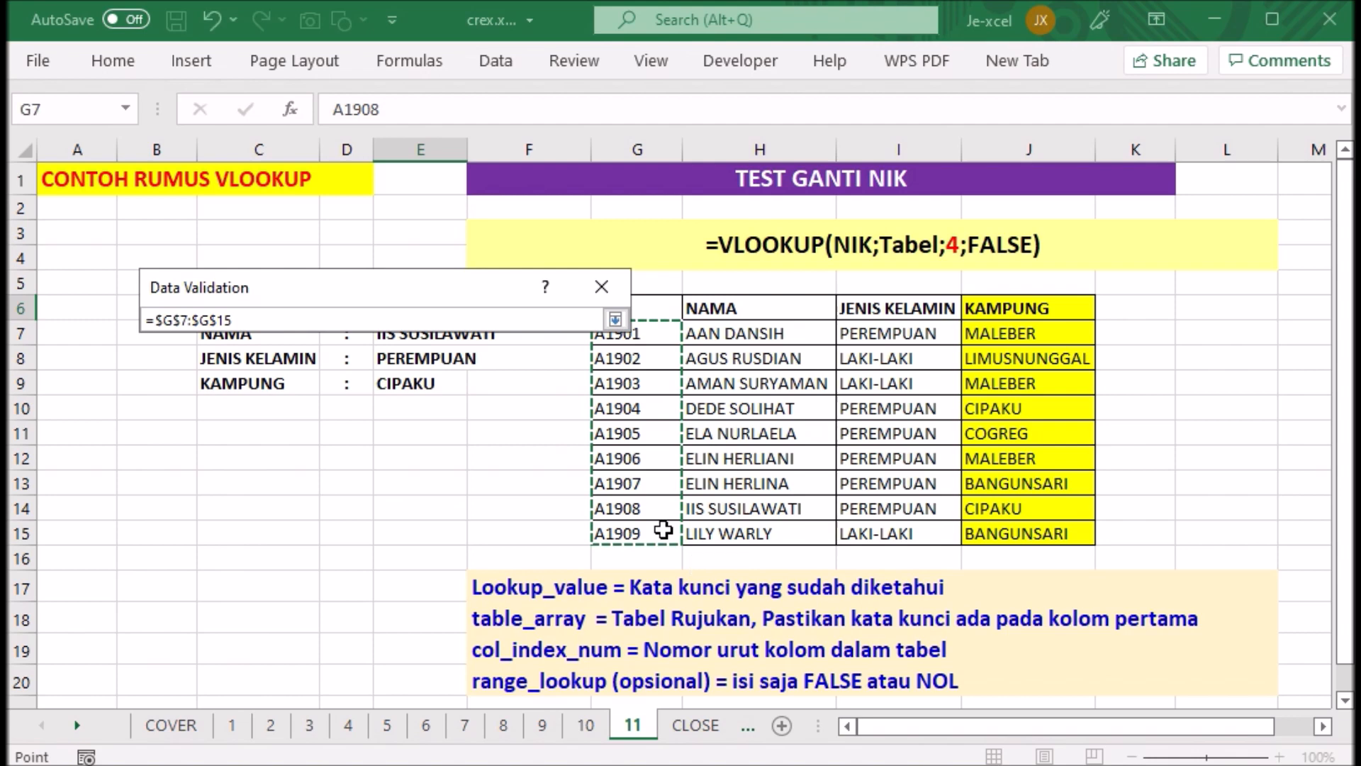
left_click(615, 319)
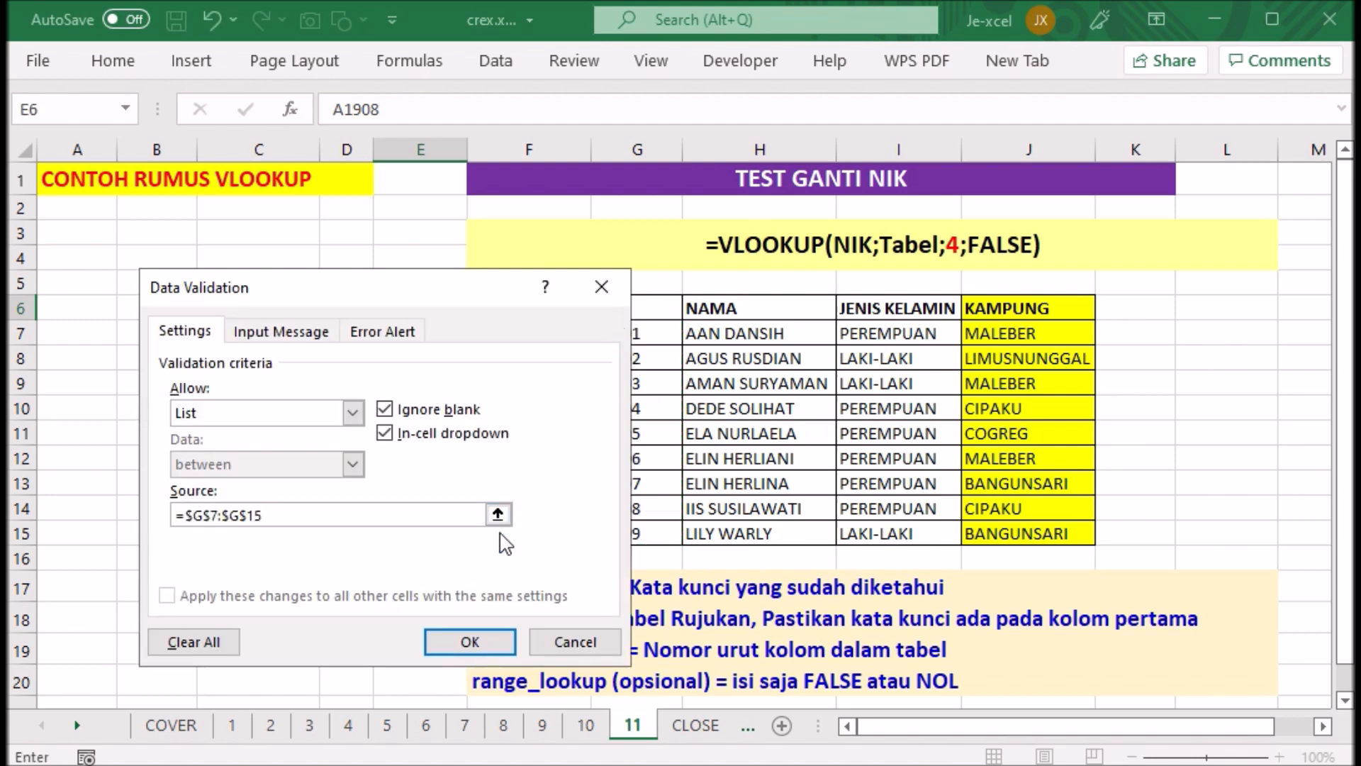
left_click(472, 642)
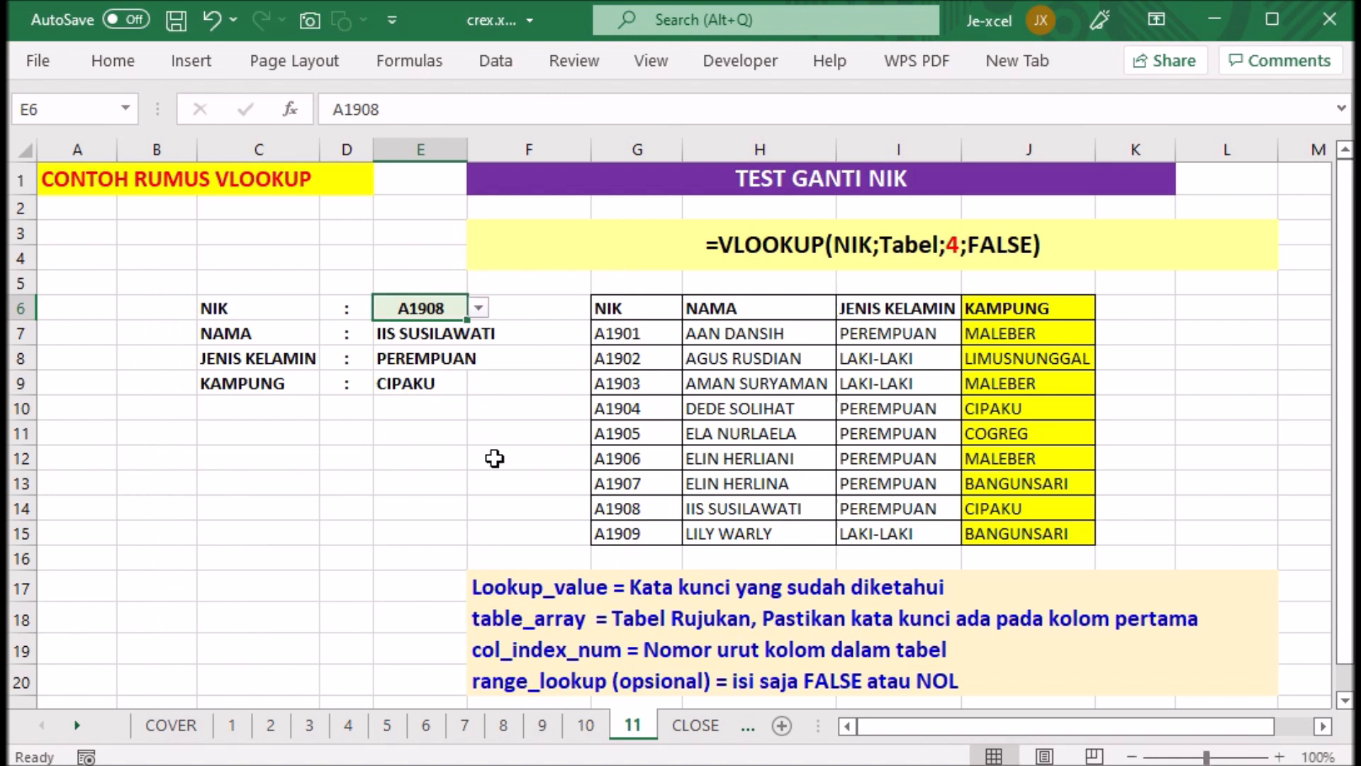
- Test the dropdown in cell E6 by choosing the fifth, sixth and seventh NIK of the reference table in turn
left_click(479, 309)
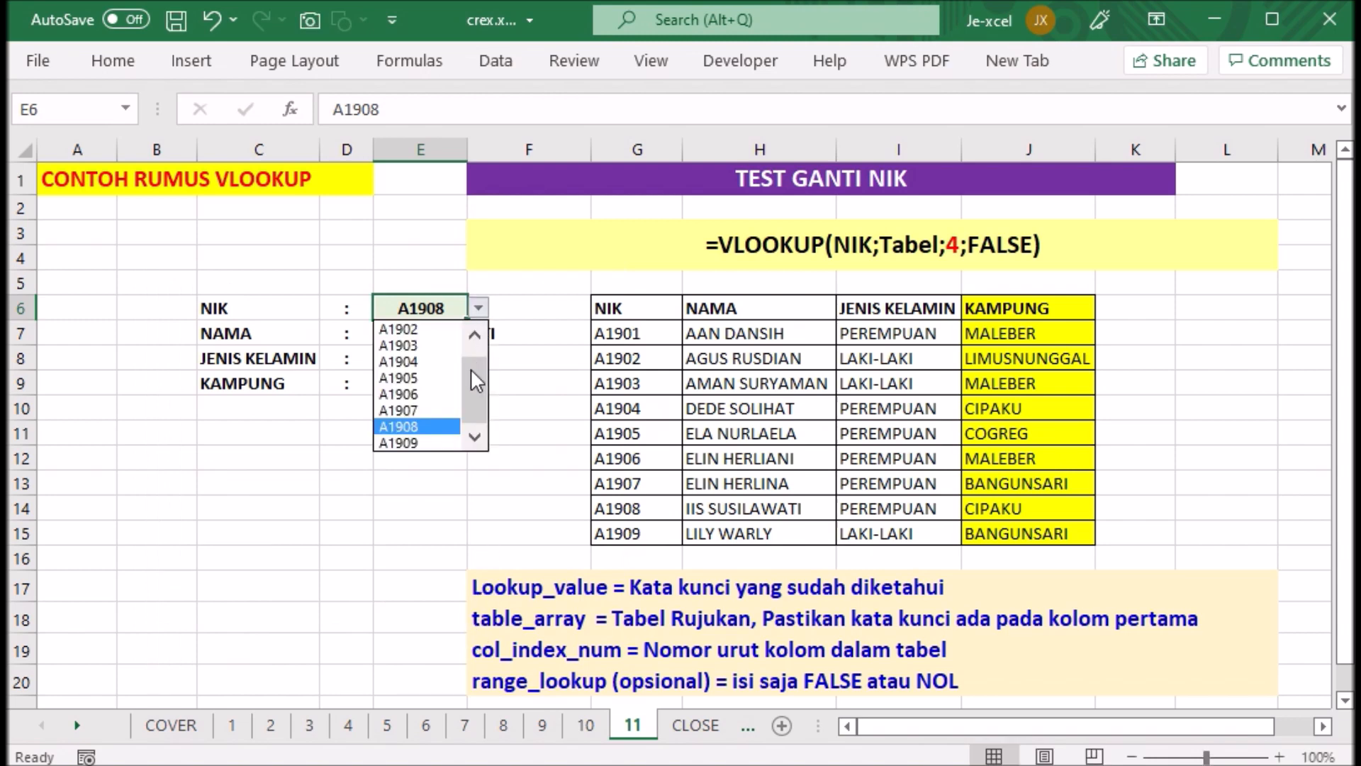
left_click(418, 377)
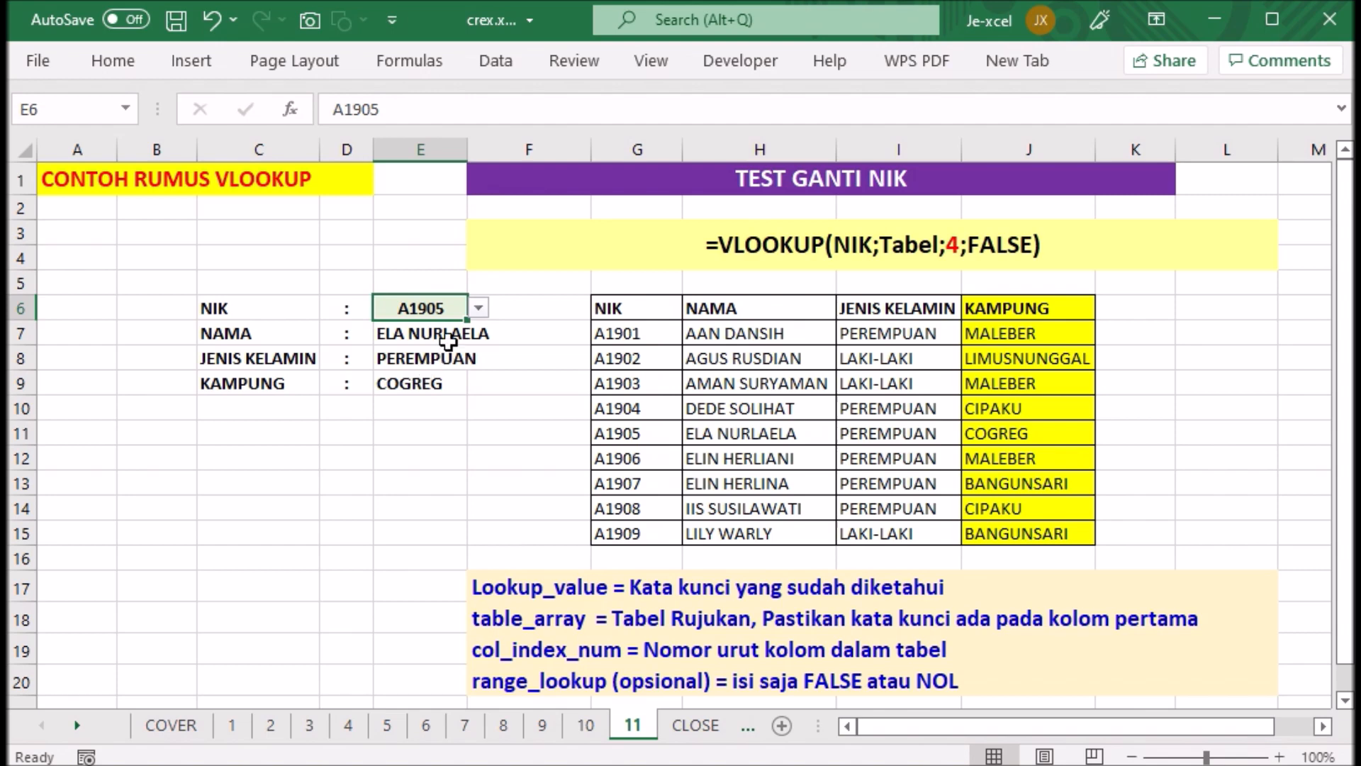
left_click(480, 309)
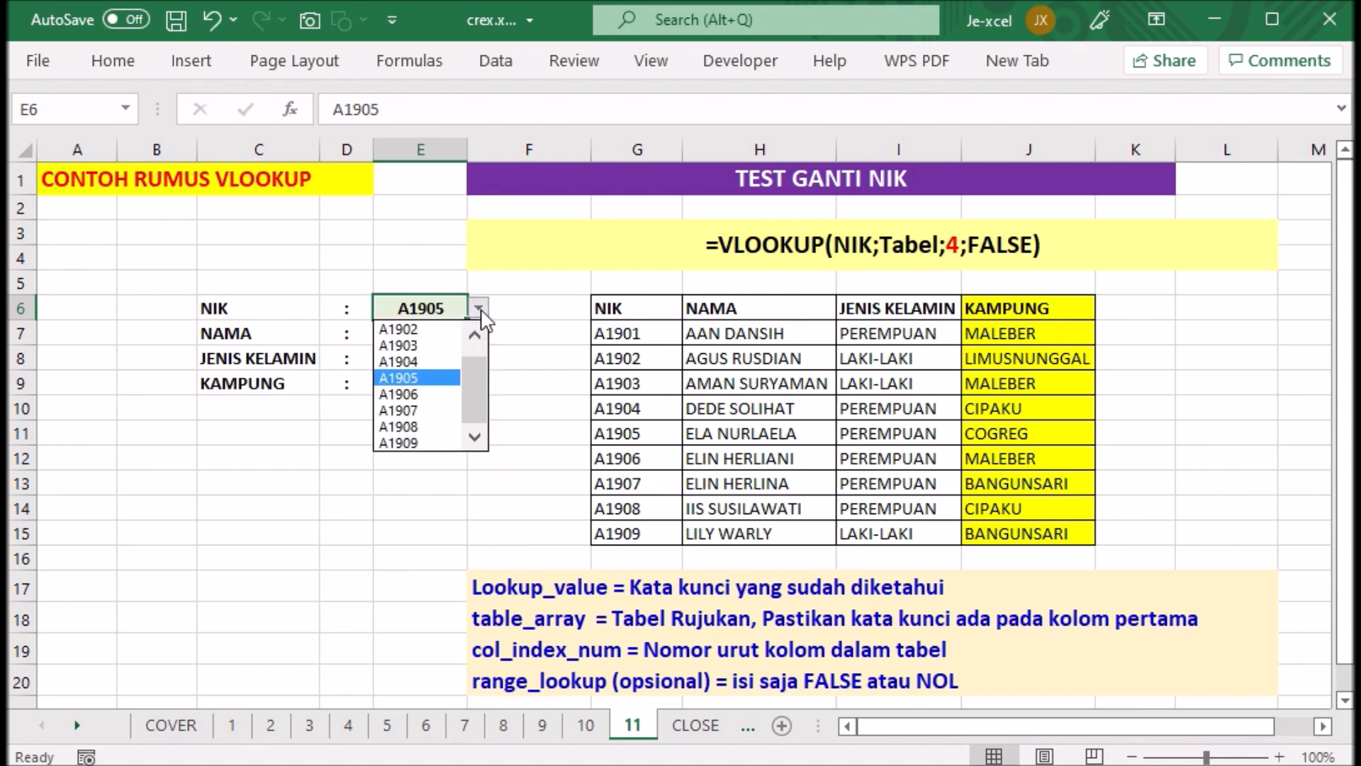
left_click(434, 393)
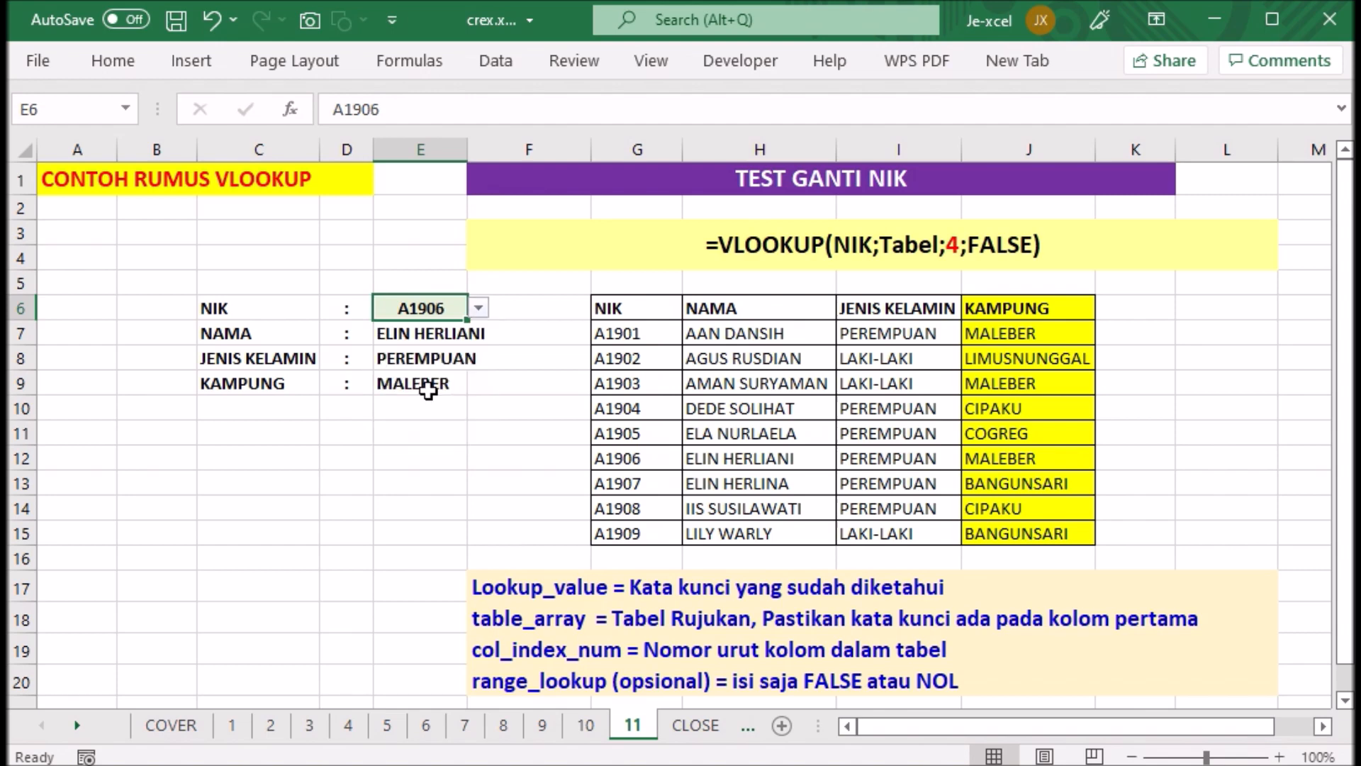
left_click(479, 307)
left_click(437, 418)
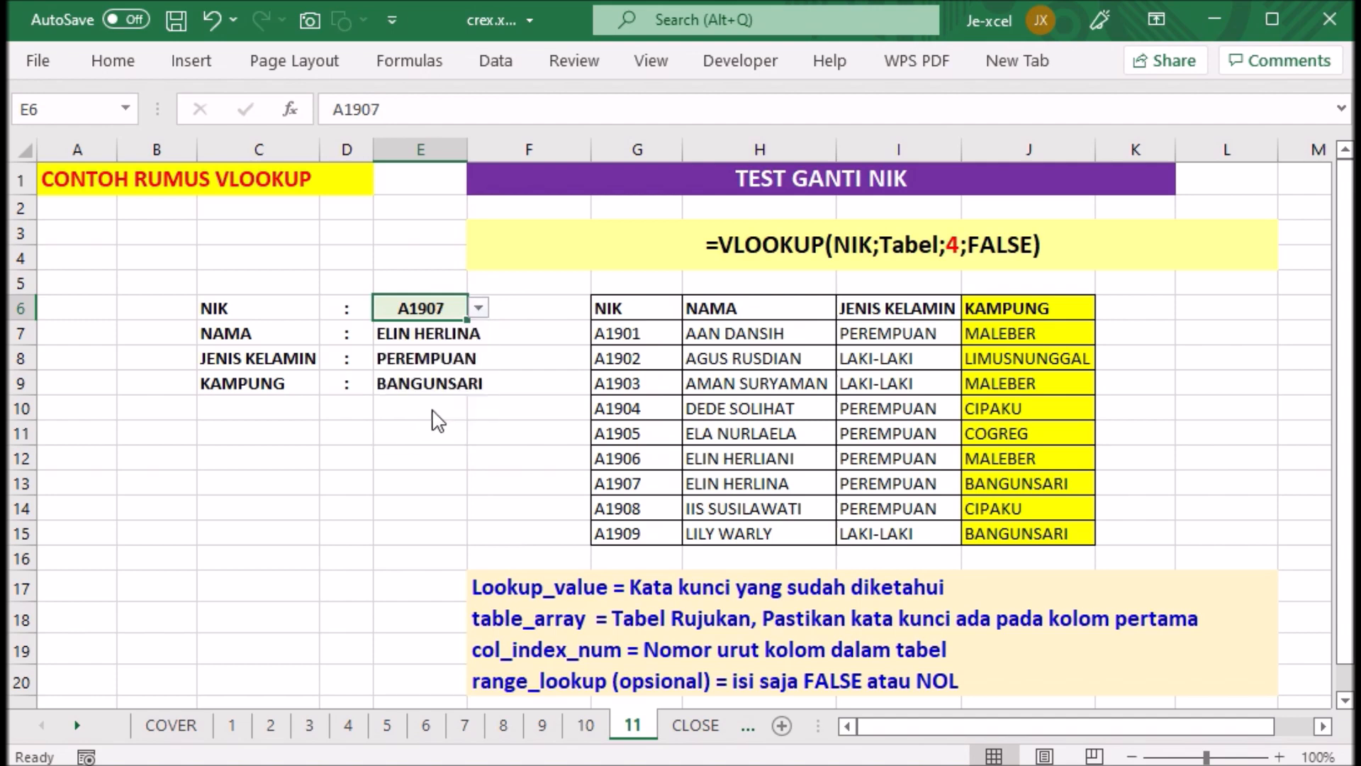
- Choose the last NIK of the reference table from the dropdown in cell E6, leaving cell F6 selected
left_click(479, 308)
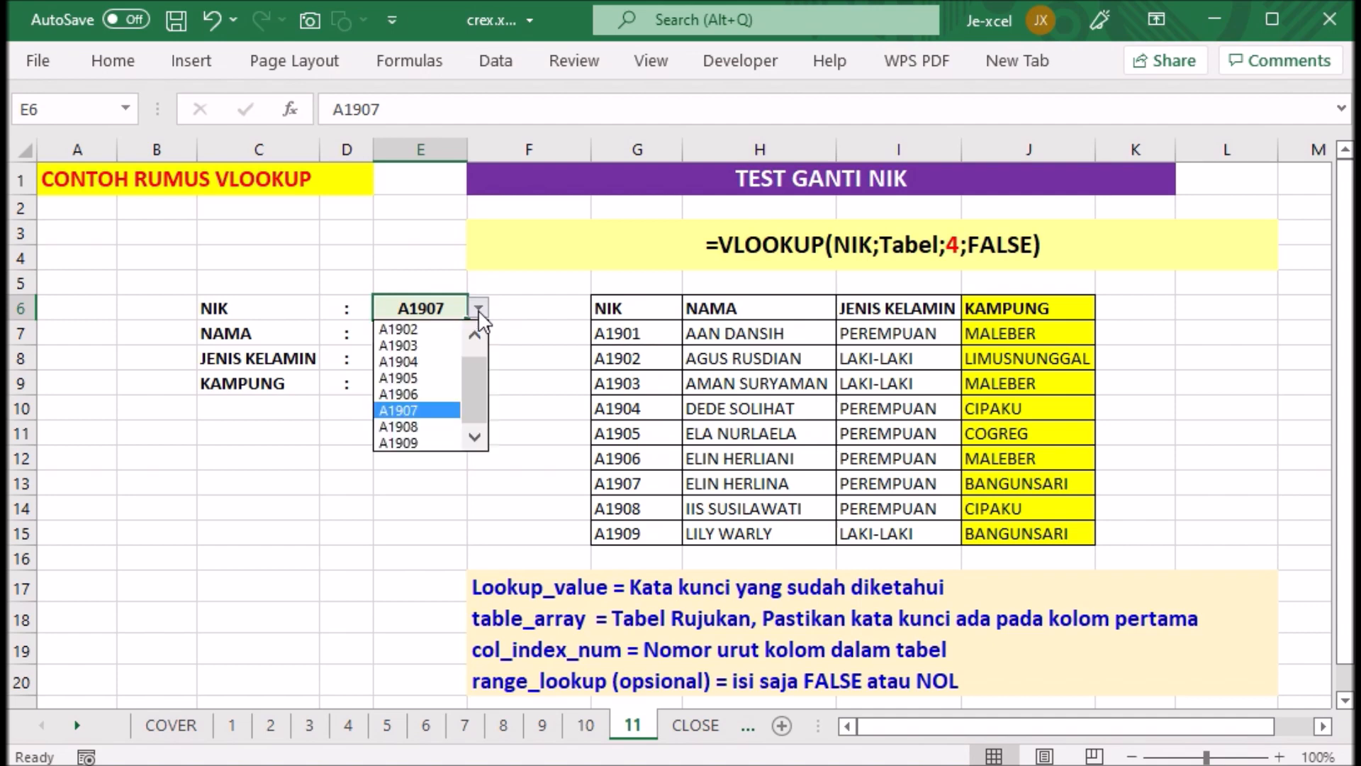
left_click(413, 441)
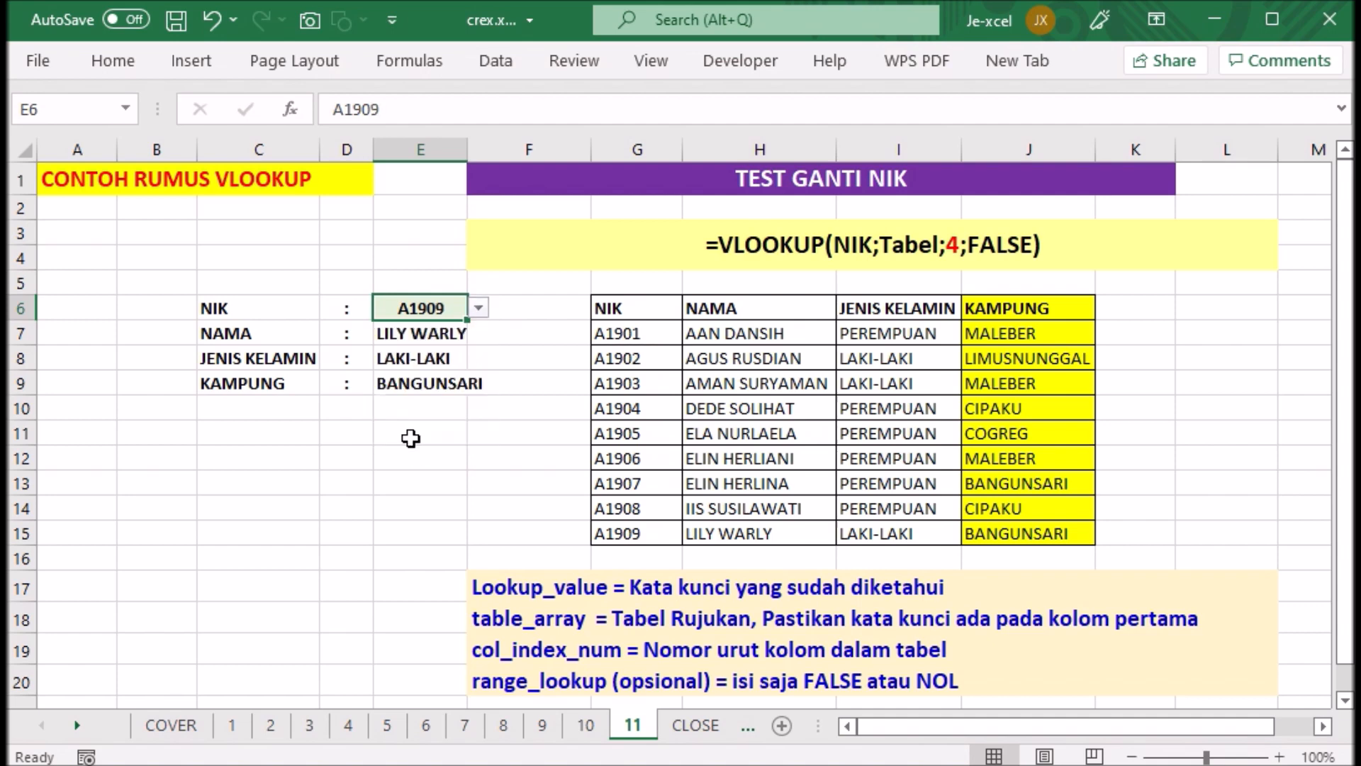
left_click(518, 306)
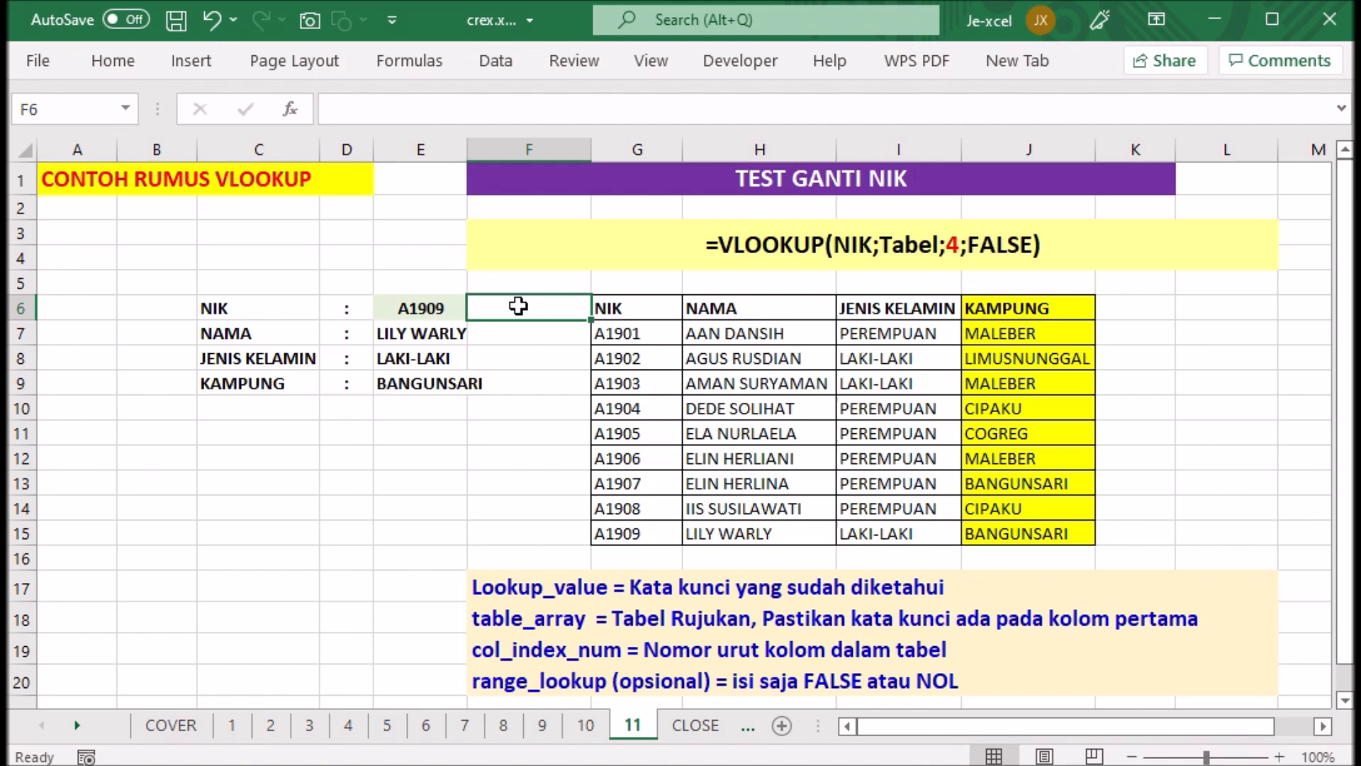